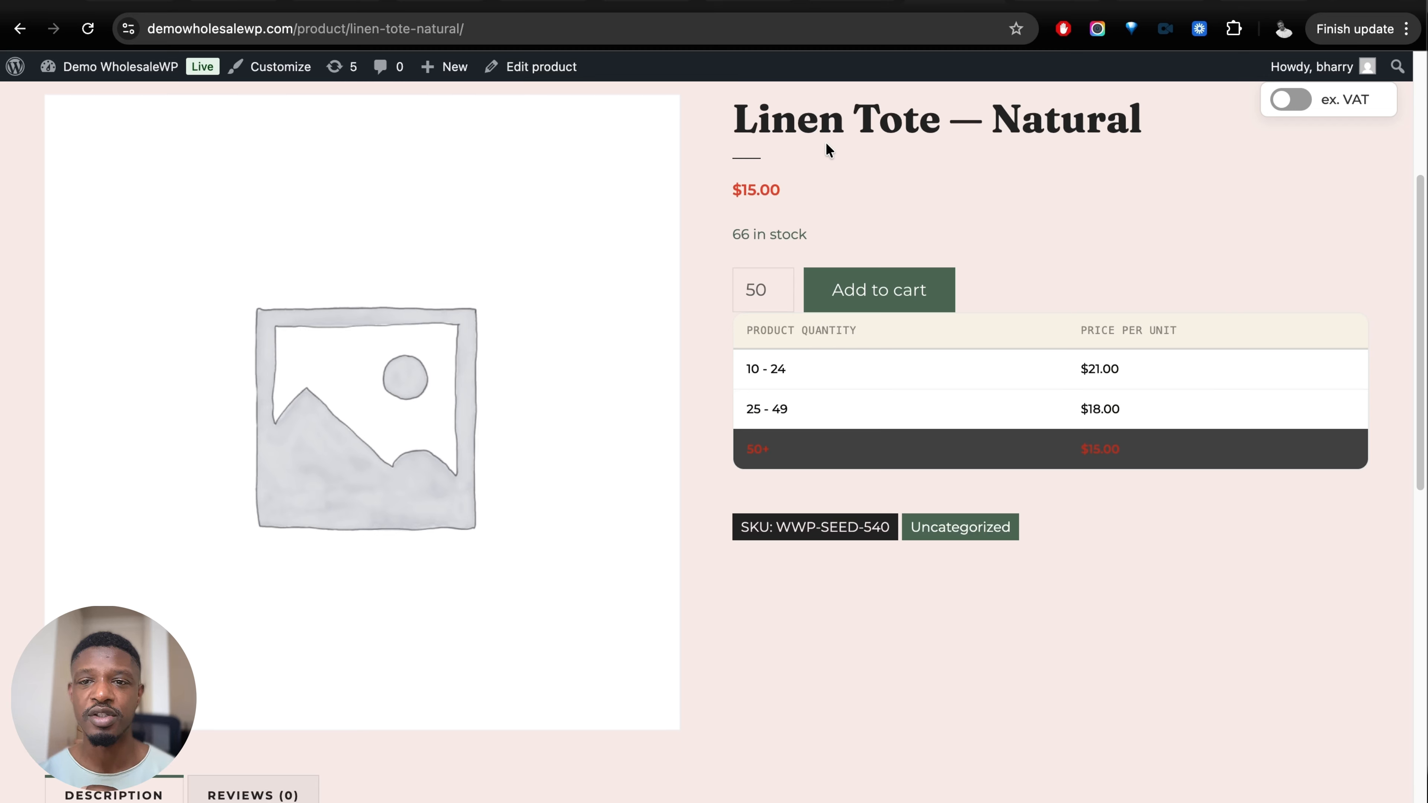
Step: Open the WholesaleWP customer groups page in the site's admin dashboard
key("super+l")
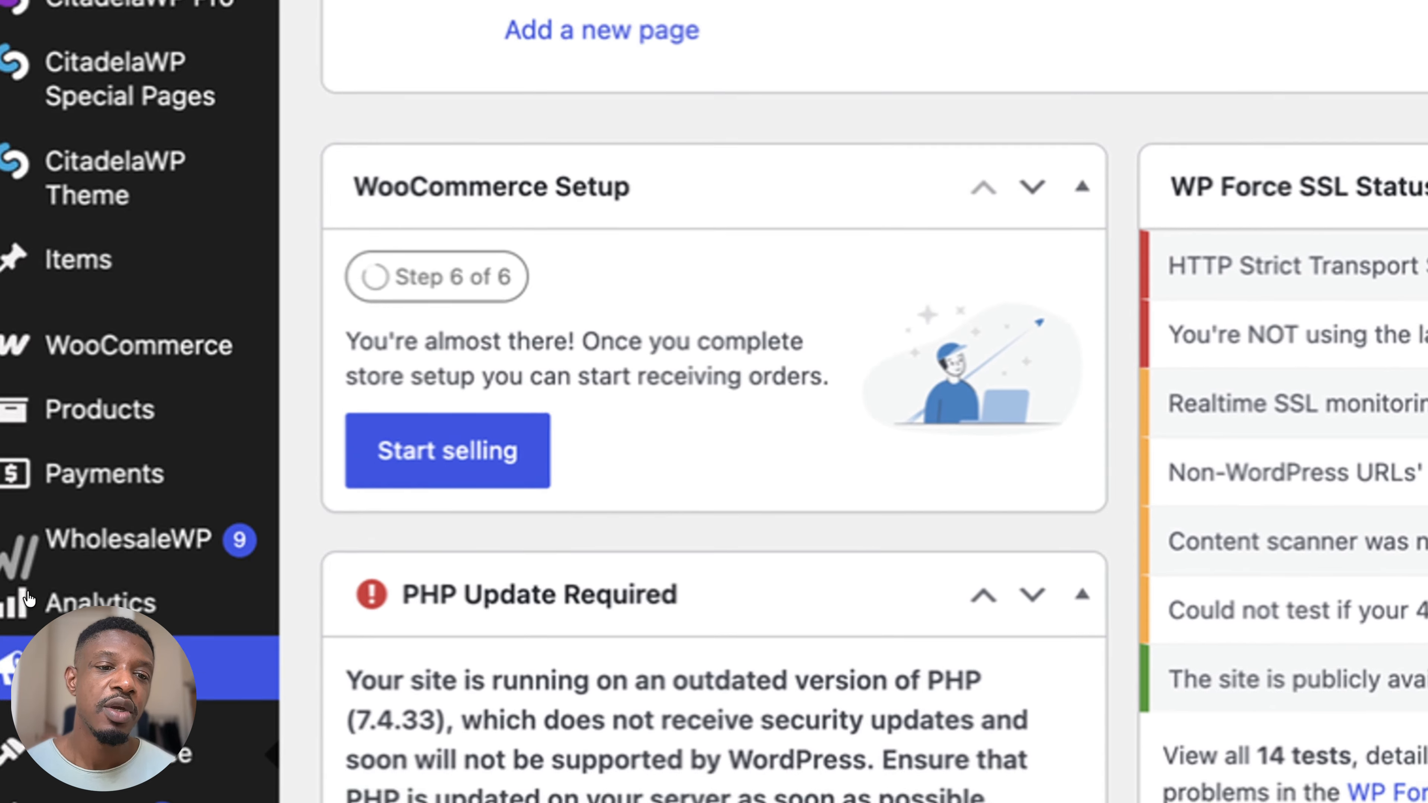
mouse_move(70, 439)
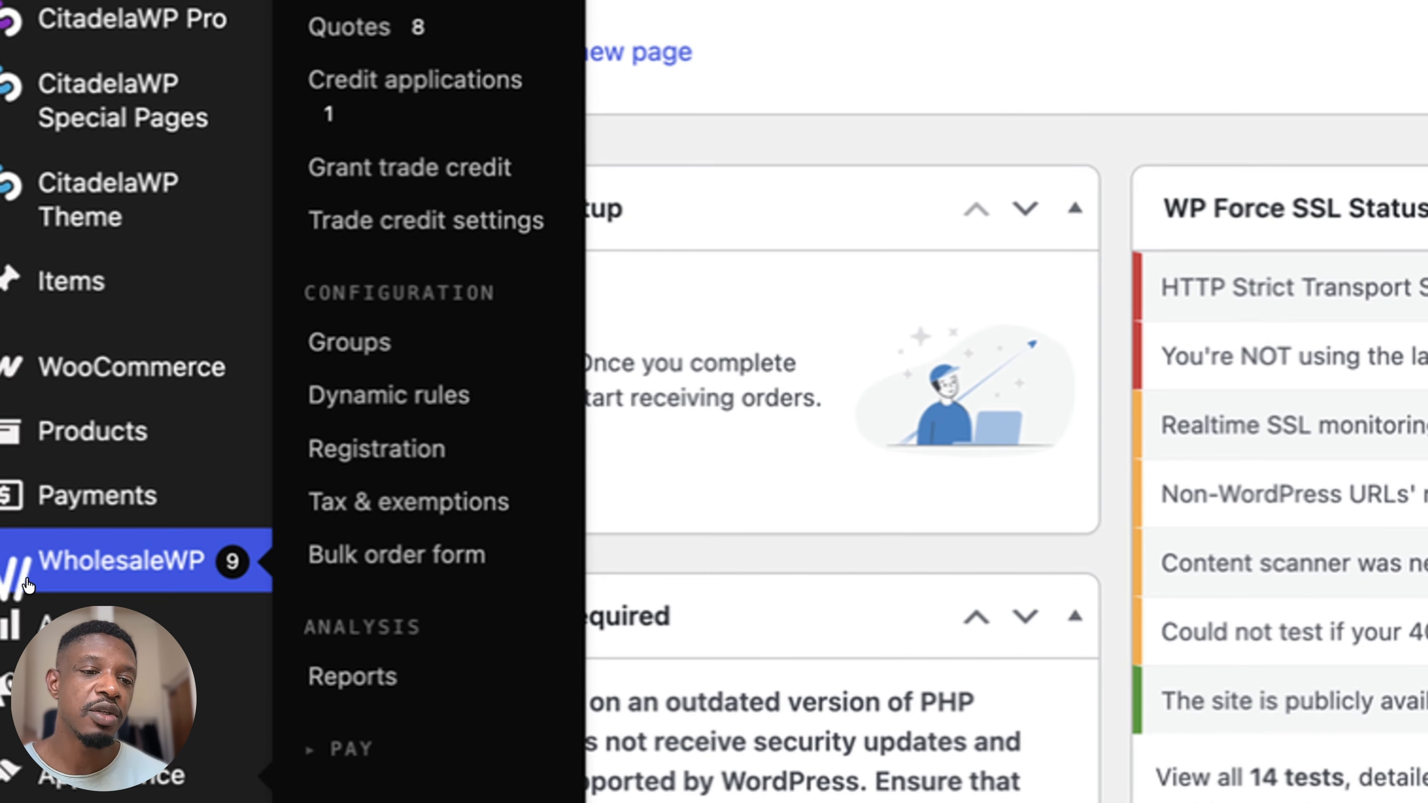
left_click(28, 585)
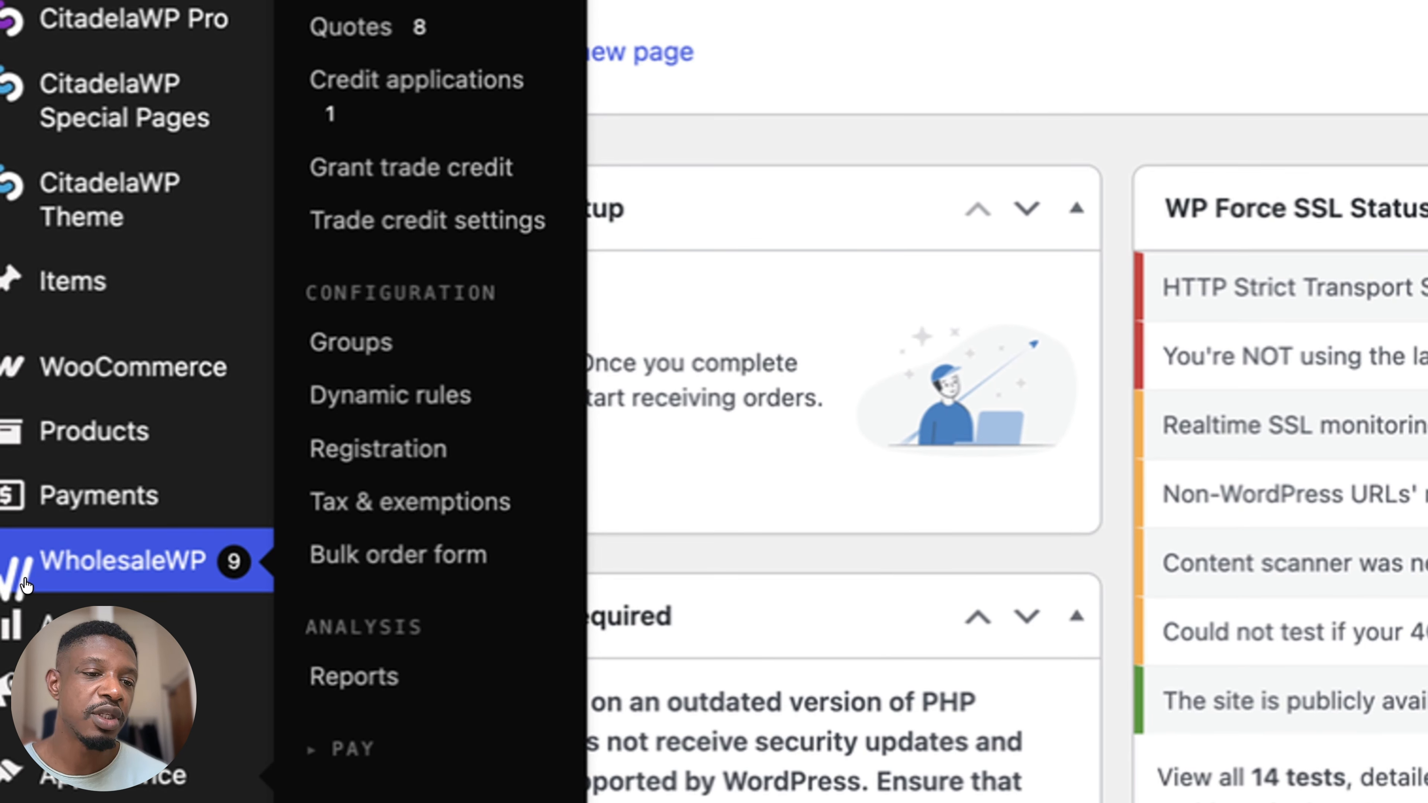
scroll(414, 473, "down", 1)
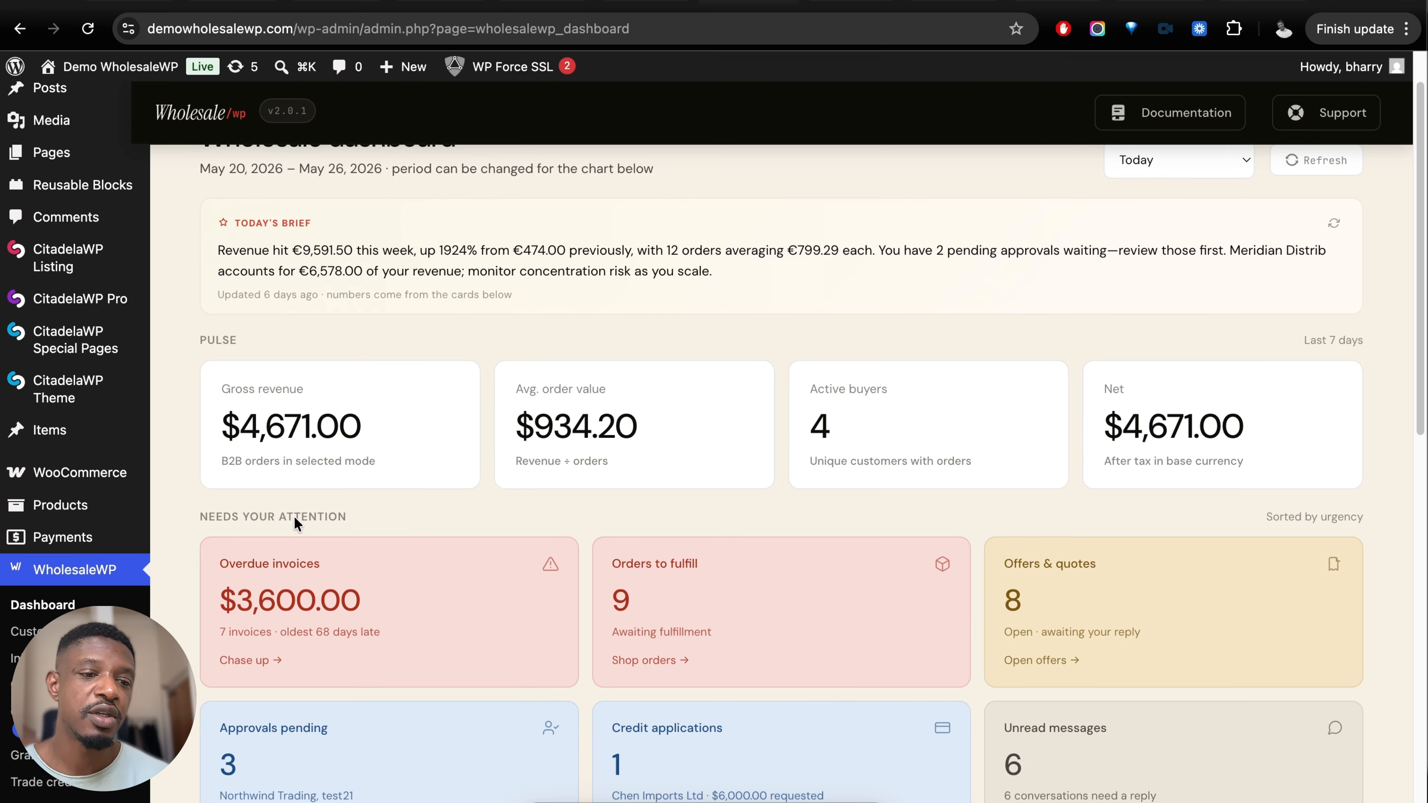
scroll(293, 516, "down", 5)
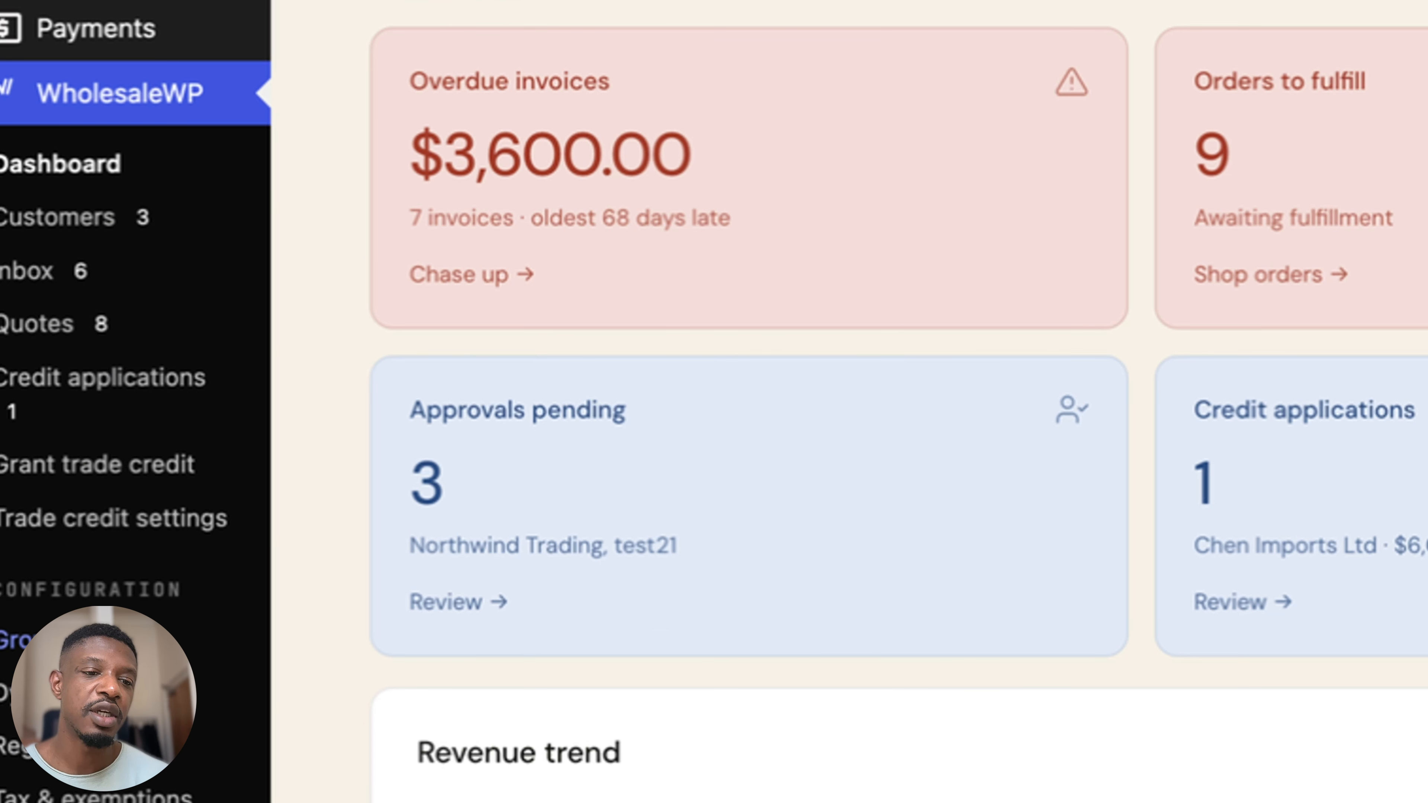
left_click(16, 647)
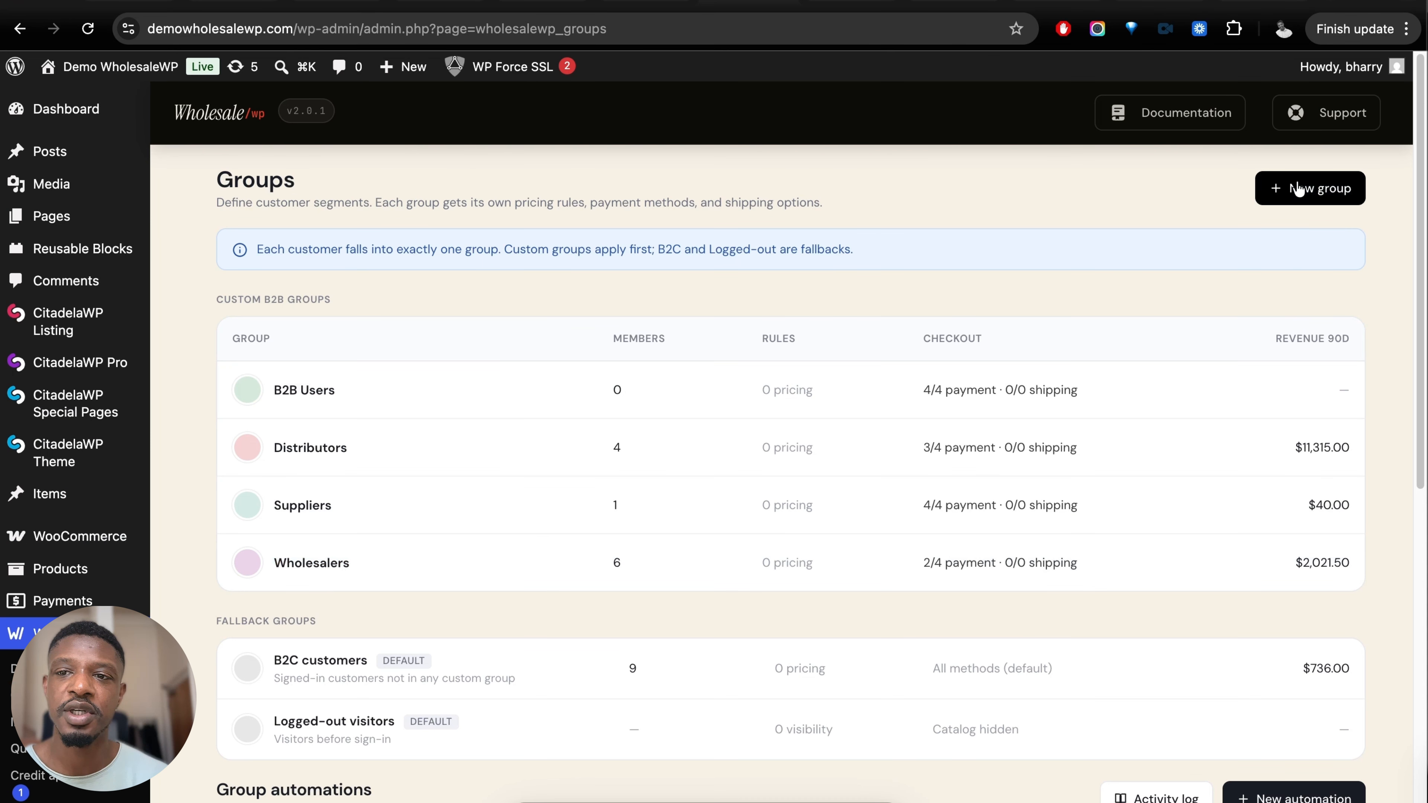
Step: Create a new customer group named "Wholesale tier 2" and review its member and checkout settings
left_click(1297, 190)
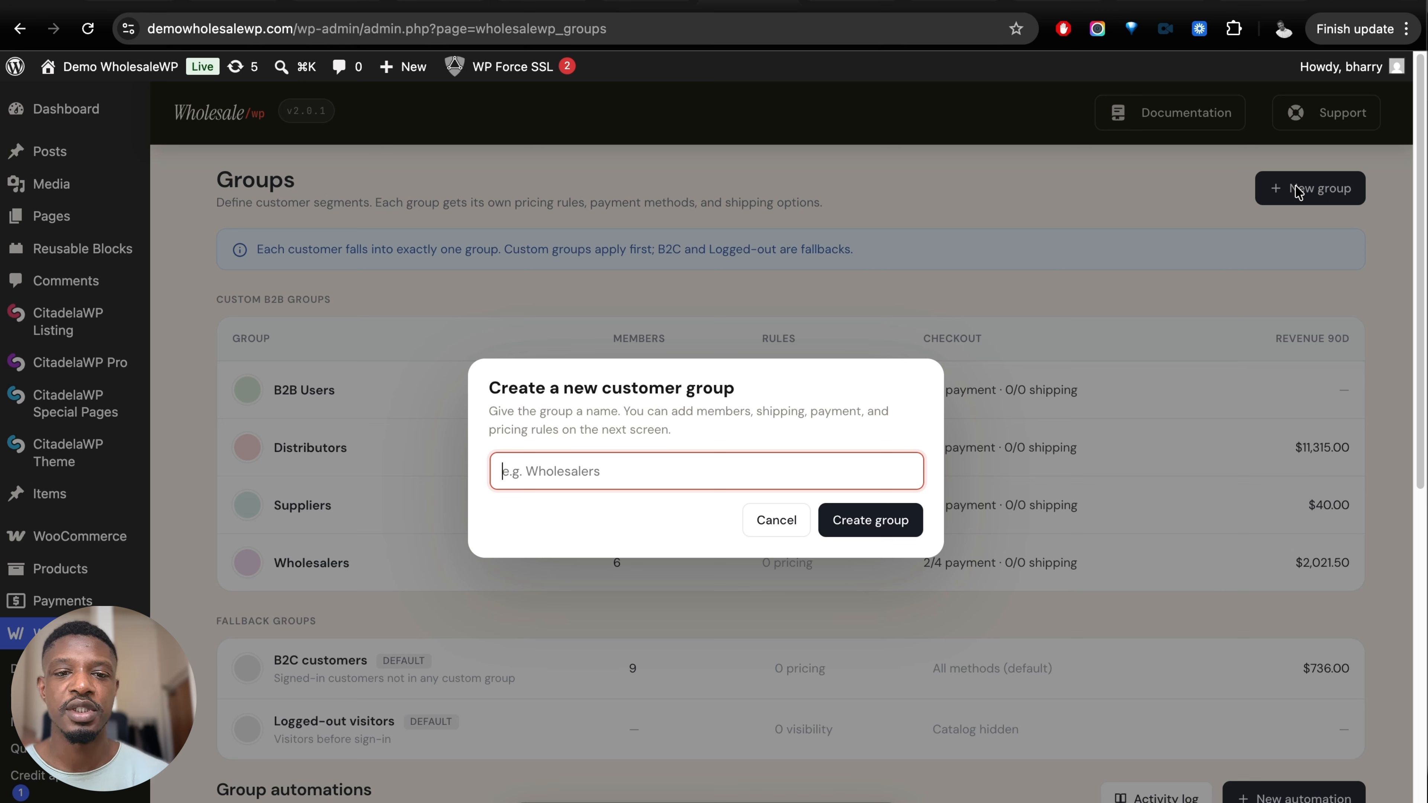
type("Whole")
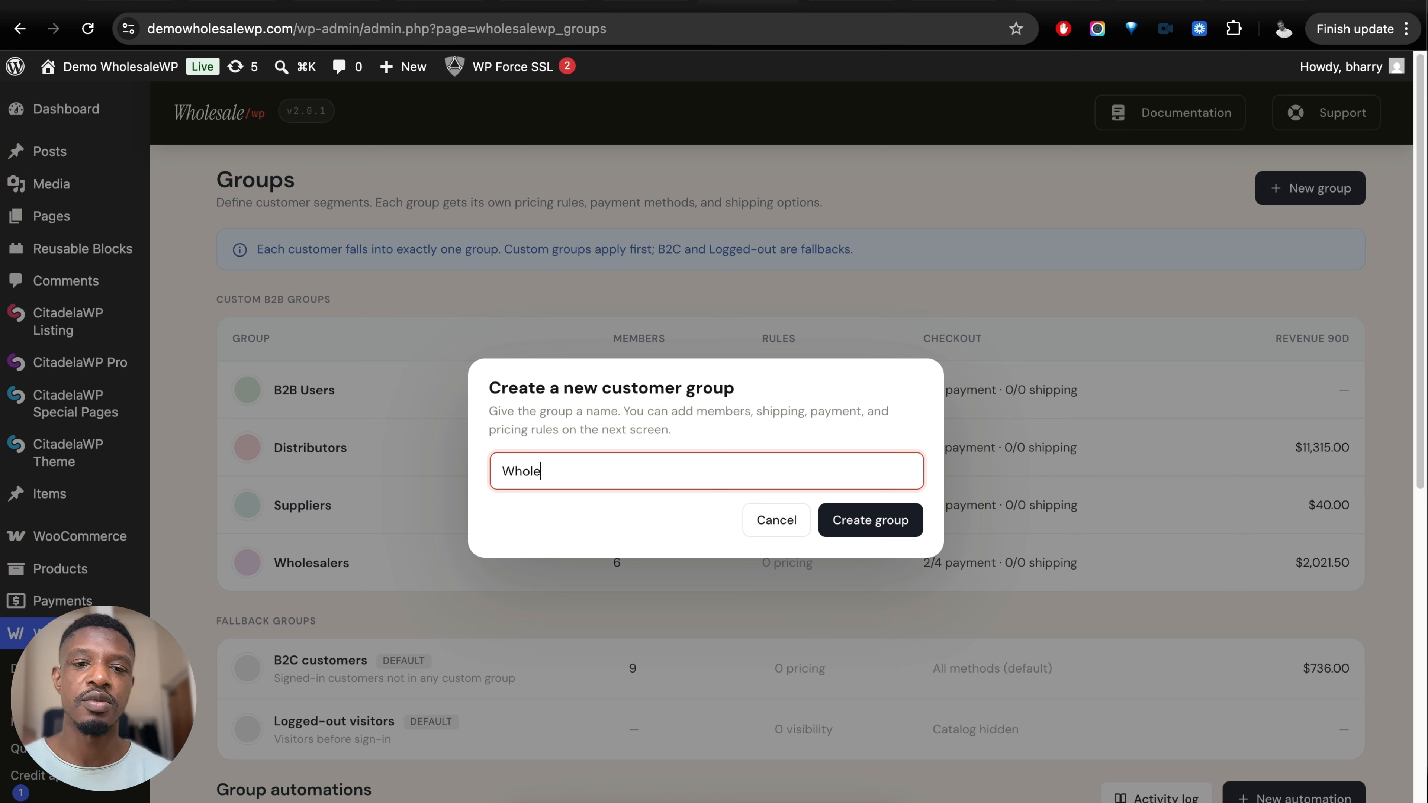
type("sale tier 2")
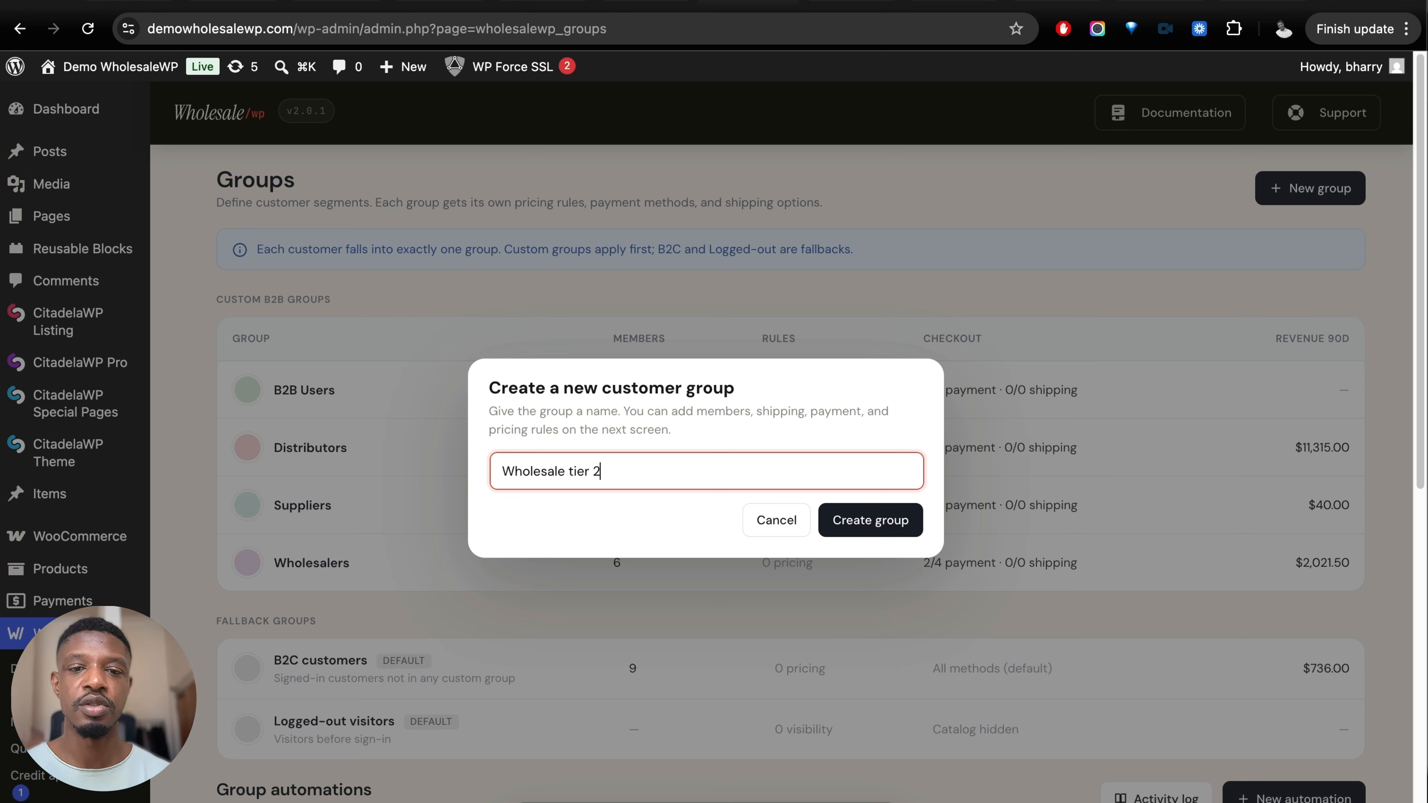
left_click(875, 509)
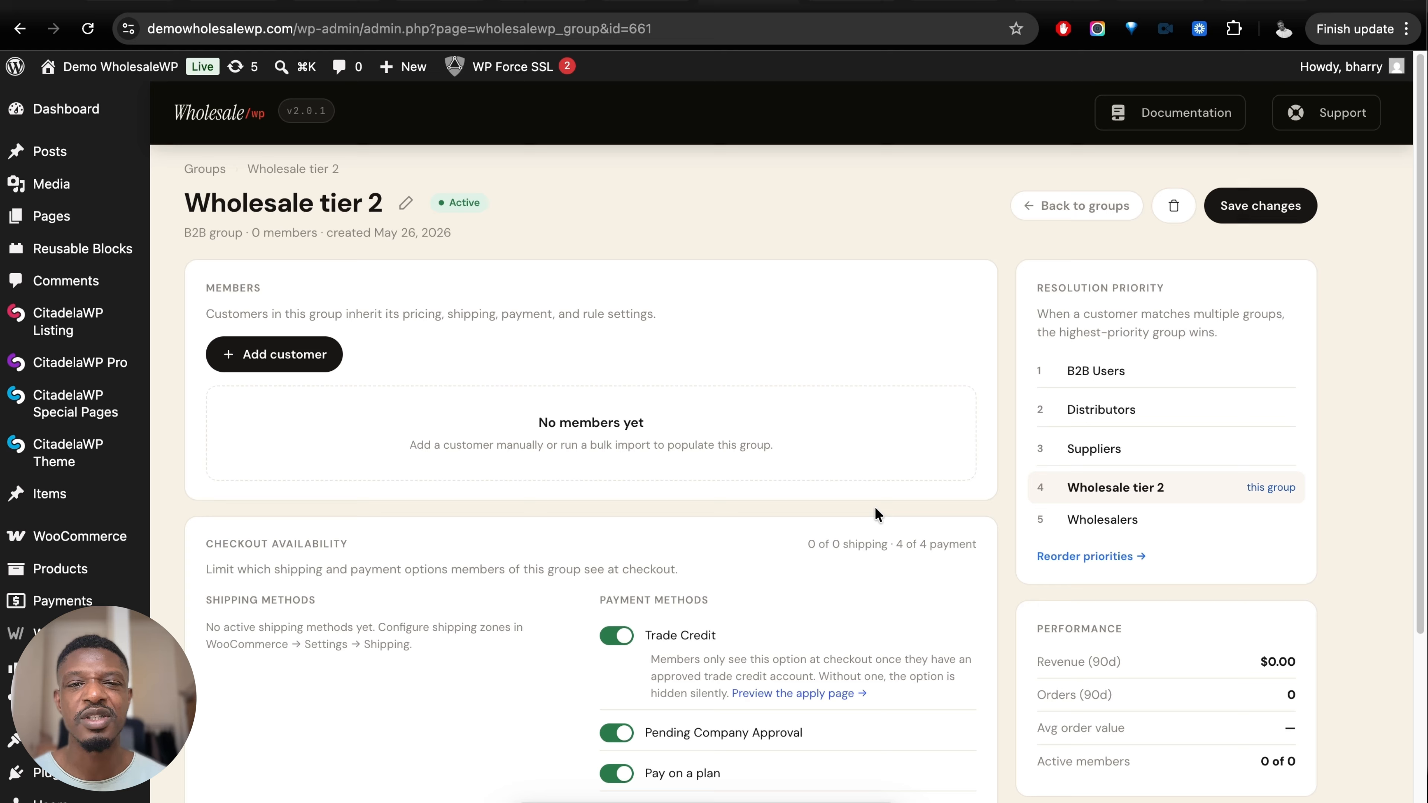
scroll(874, 507, "down", 2)
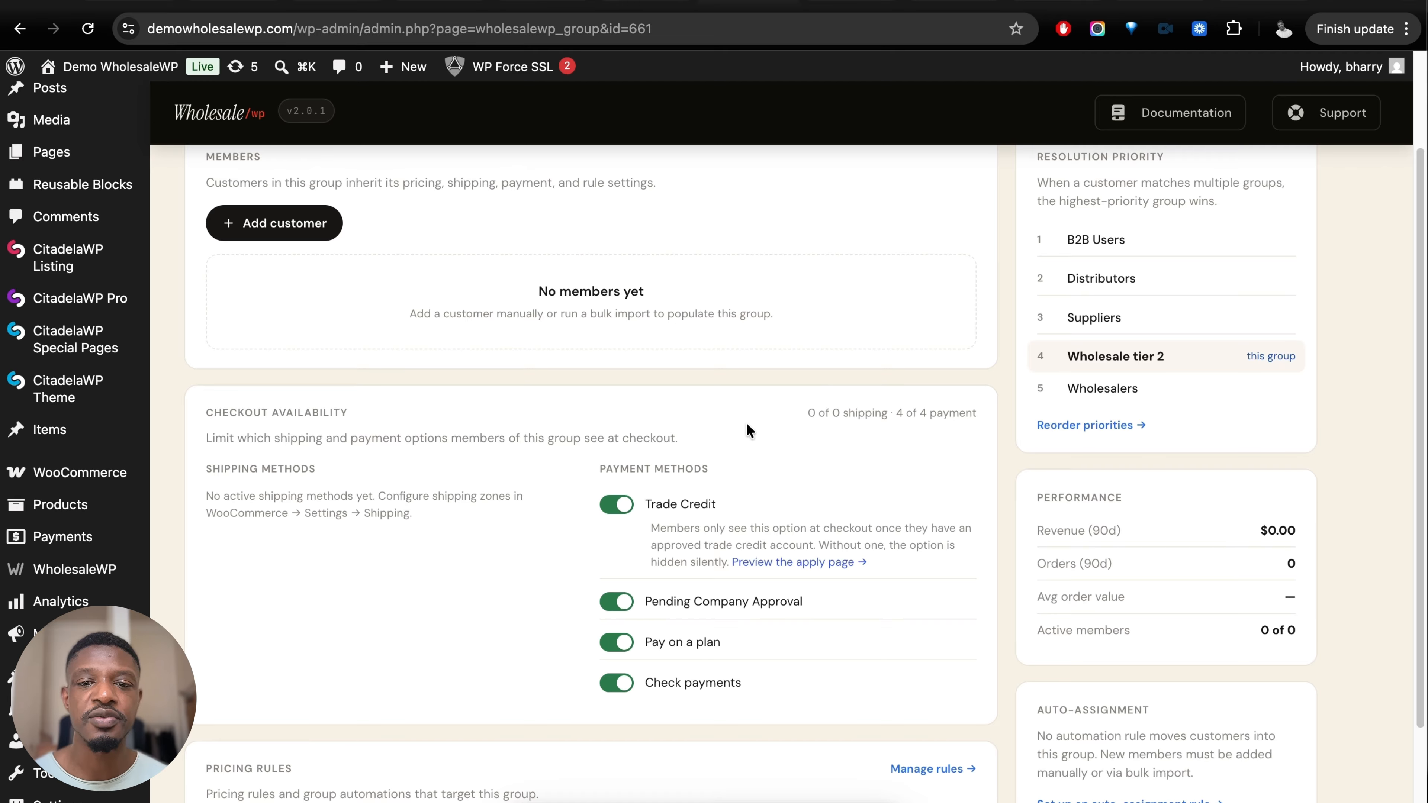
scroll(900, 366, "up", 3)
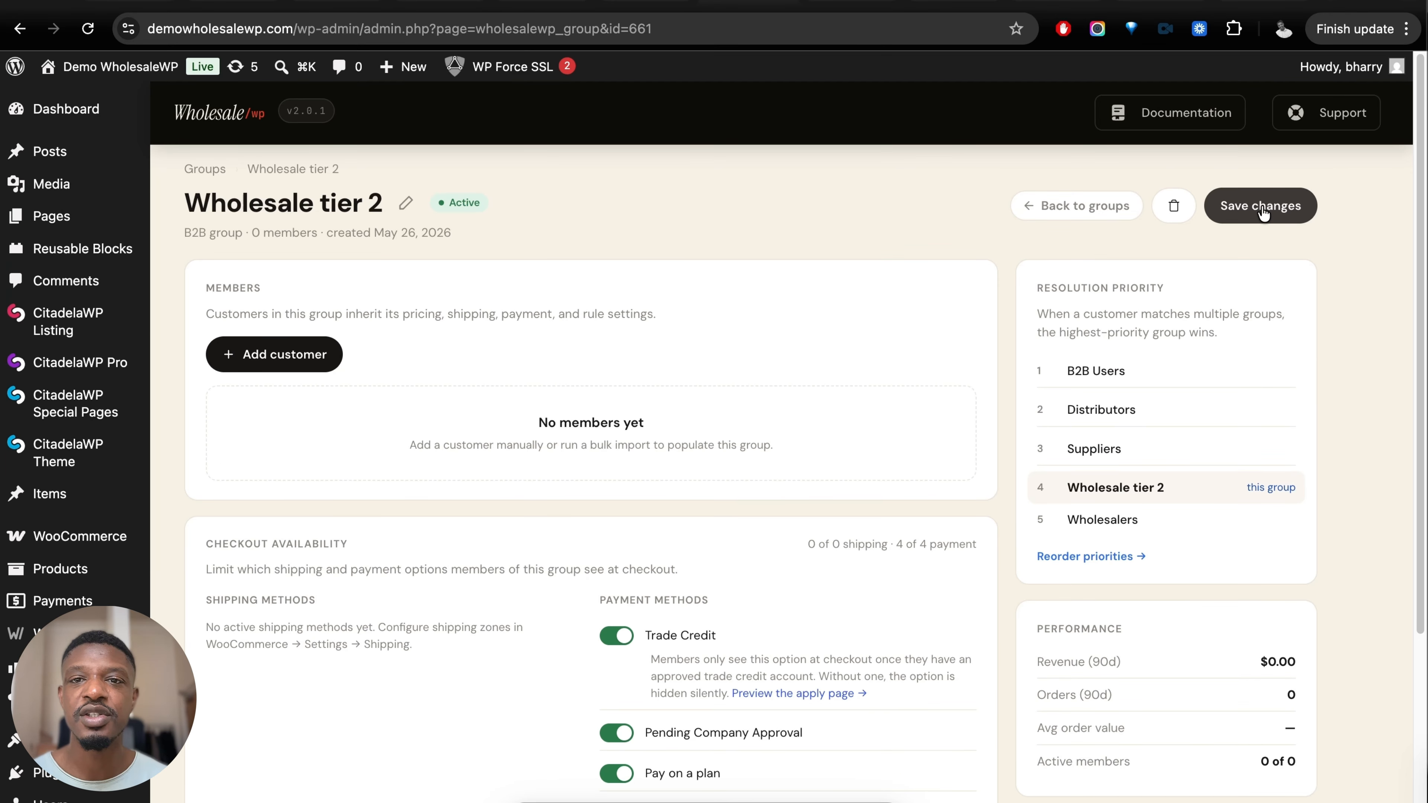
Step: Open the Skin Care Package product from the product list for editing
mouse_move(135, 570)
left_click(177, 579)
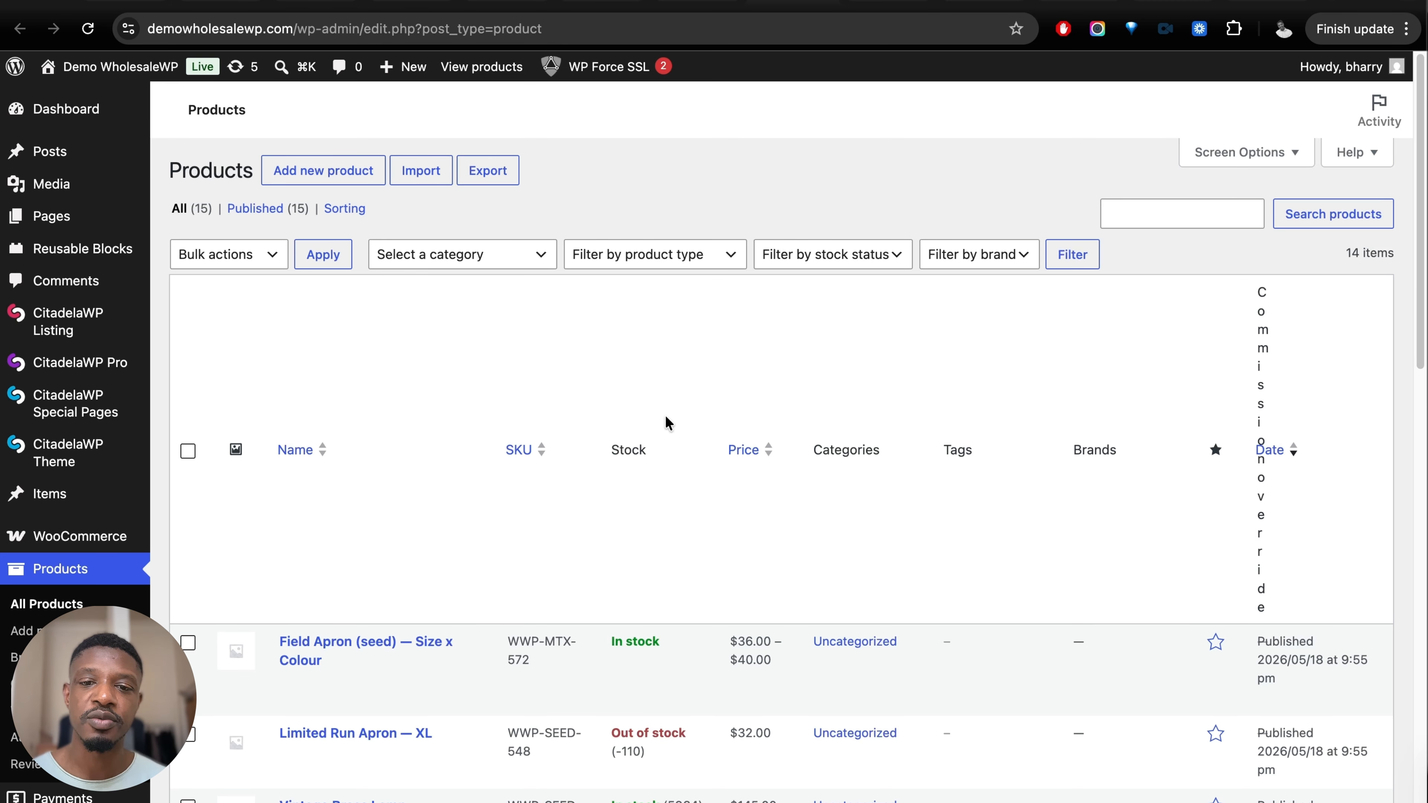
scroll(666, 422, "down", 3)
scroll(817, 531, "down", 20)
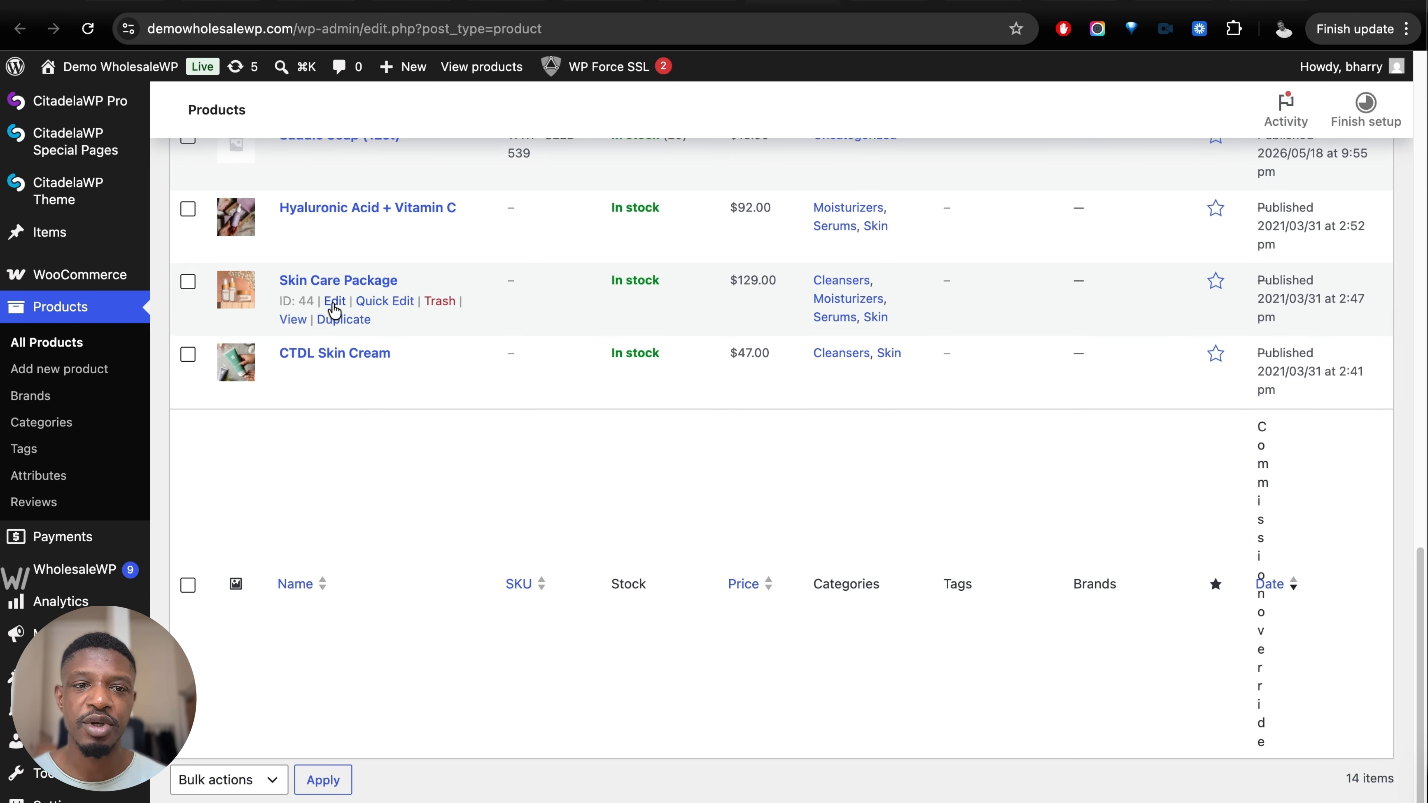
left_click(335, 301)
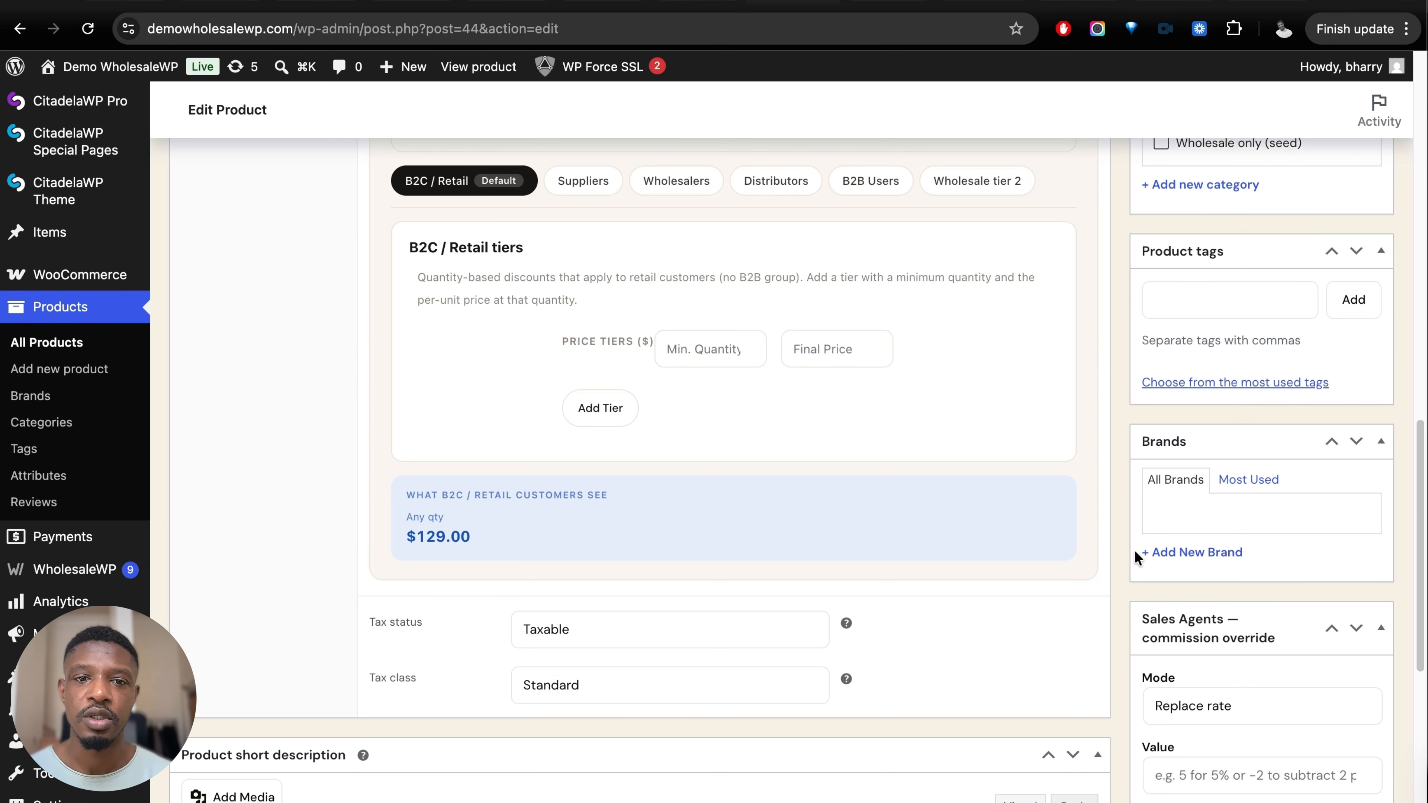
Step: Set the Wholesalers group's regular price for the Skin Care Package to $88
scroll(1135, 550, "up", 10)
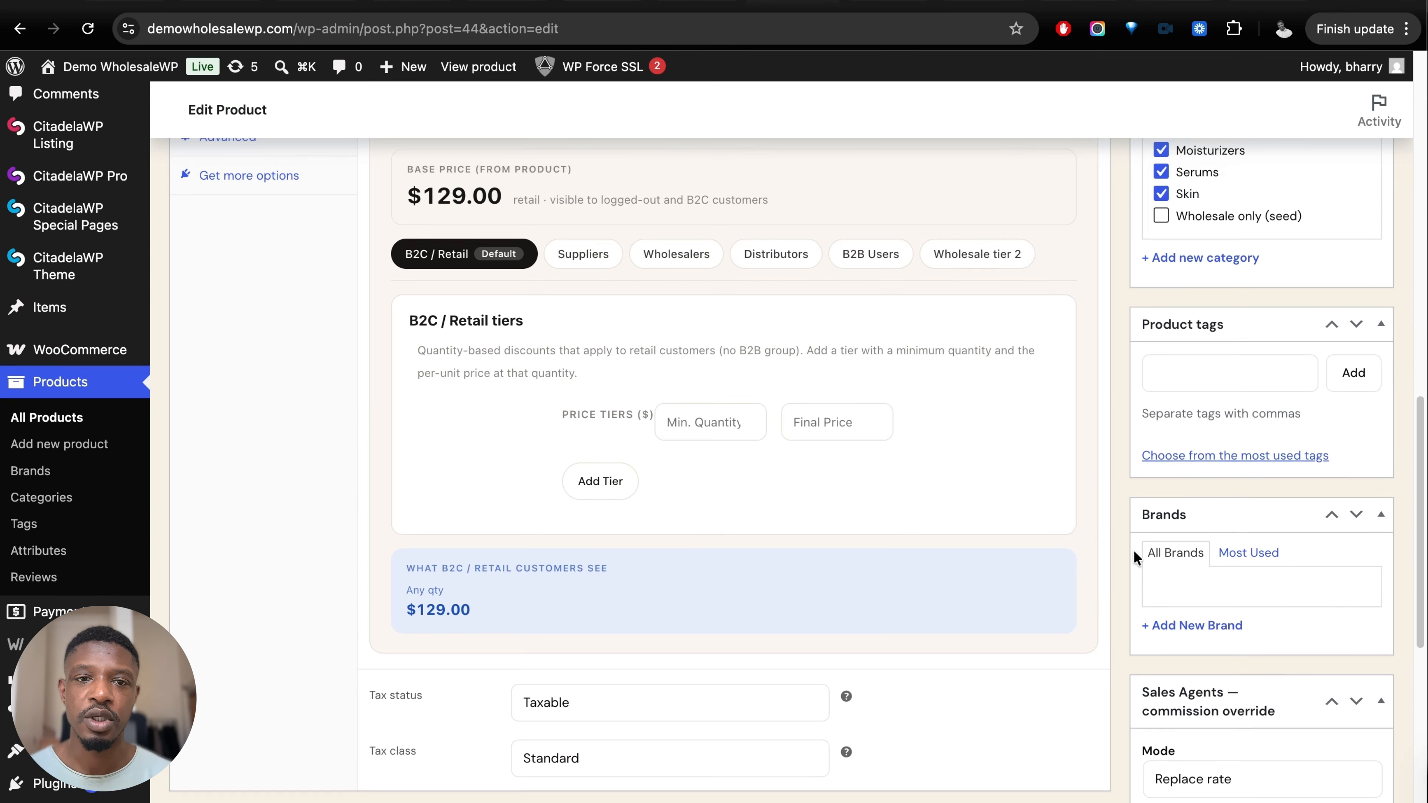
scroll(1135, 550, "down", 2)
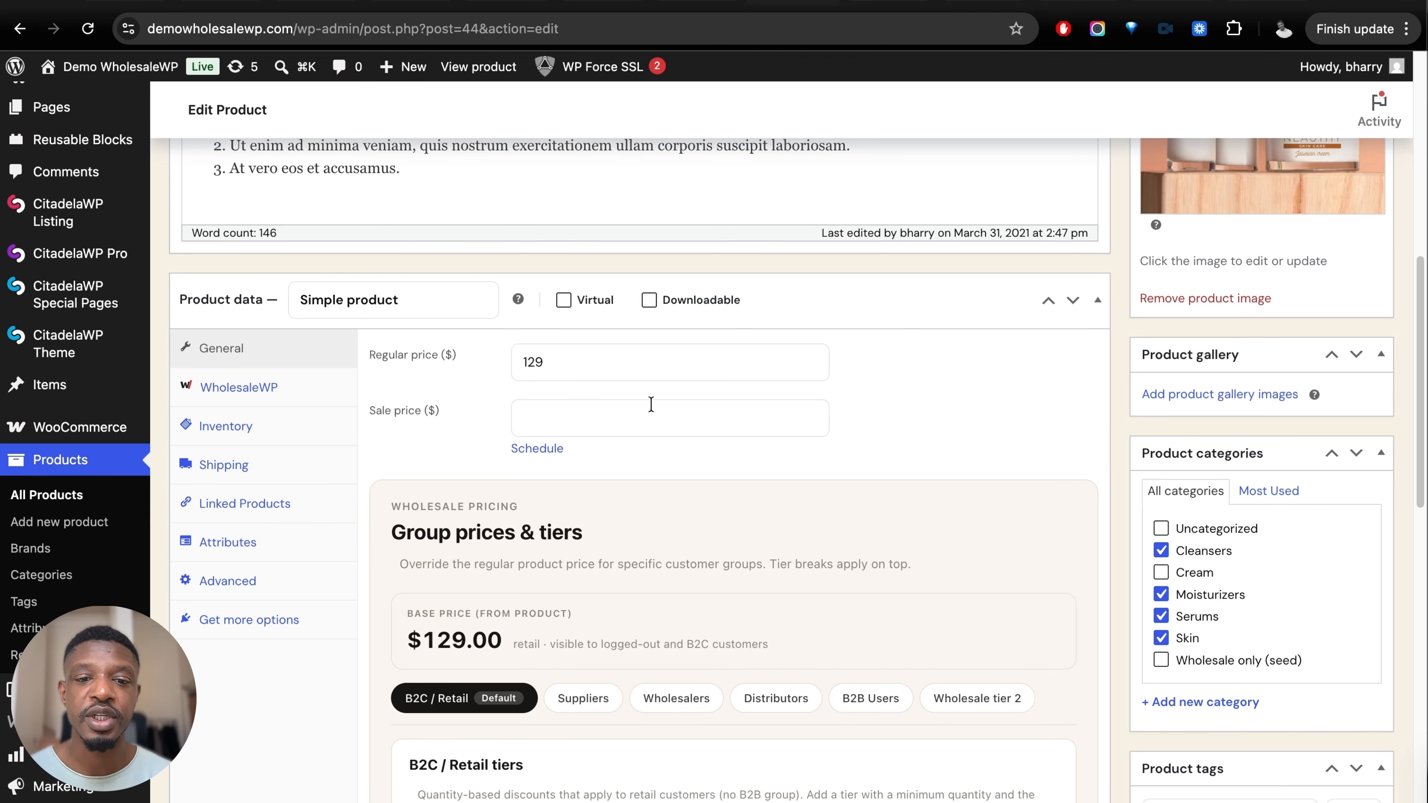
scroll(739, 438, "down", 10)
scroll(739, 438, "up", 5)
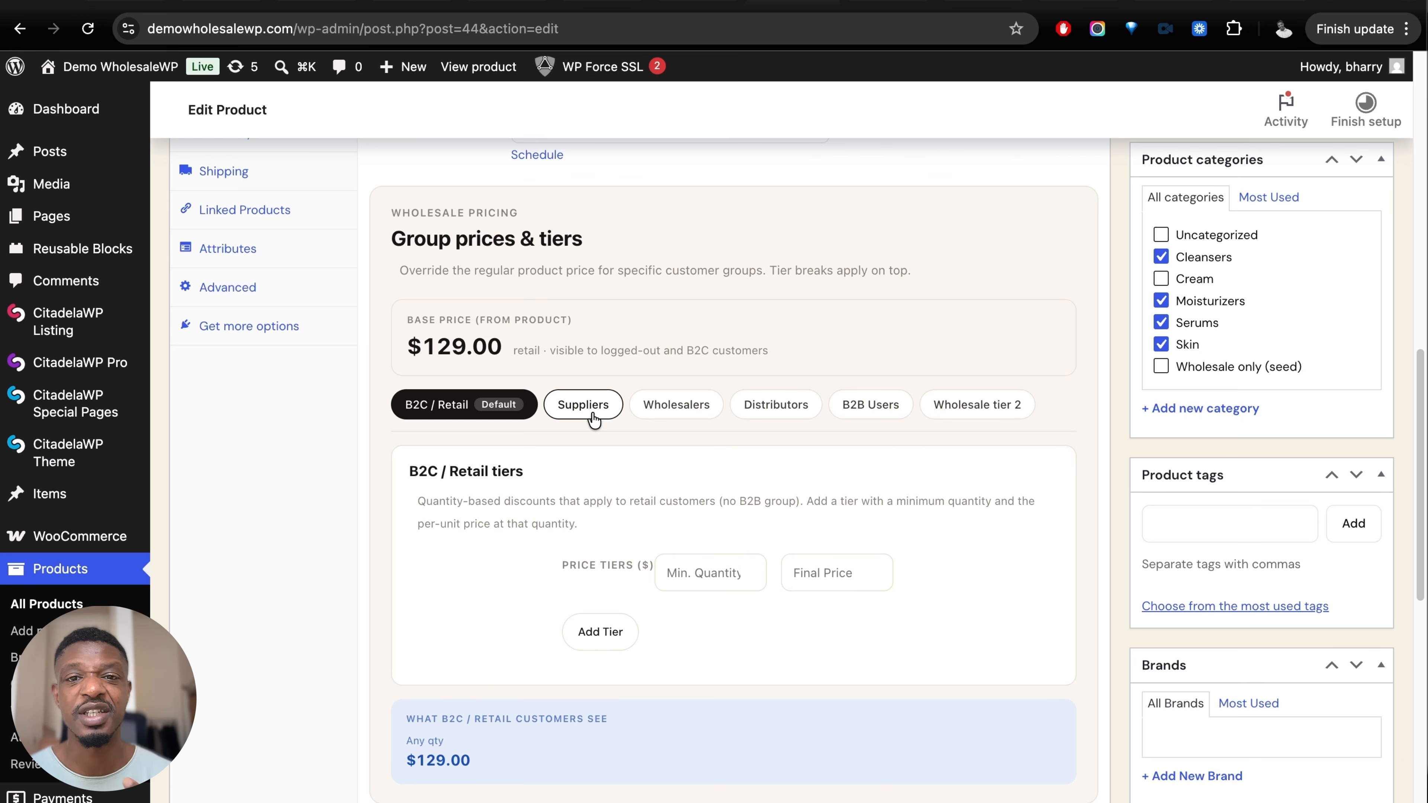
left_click(688, 418)
left_click(718, 548)
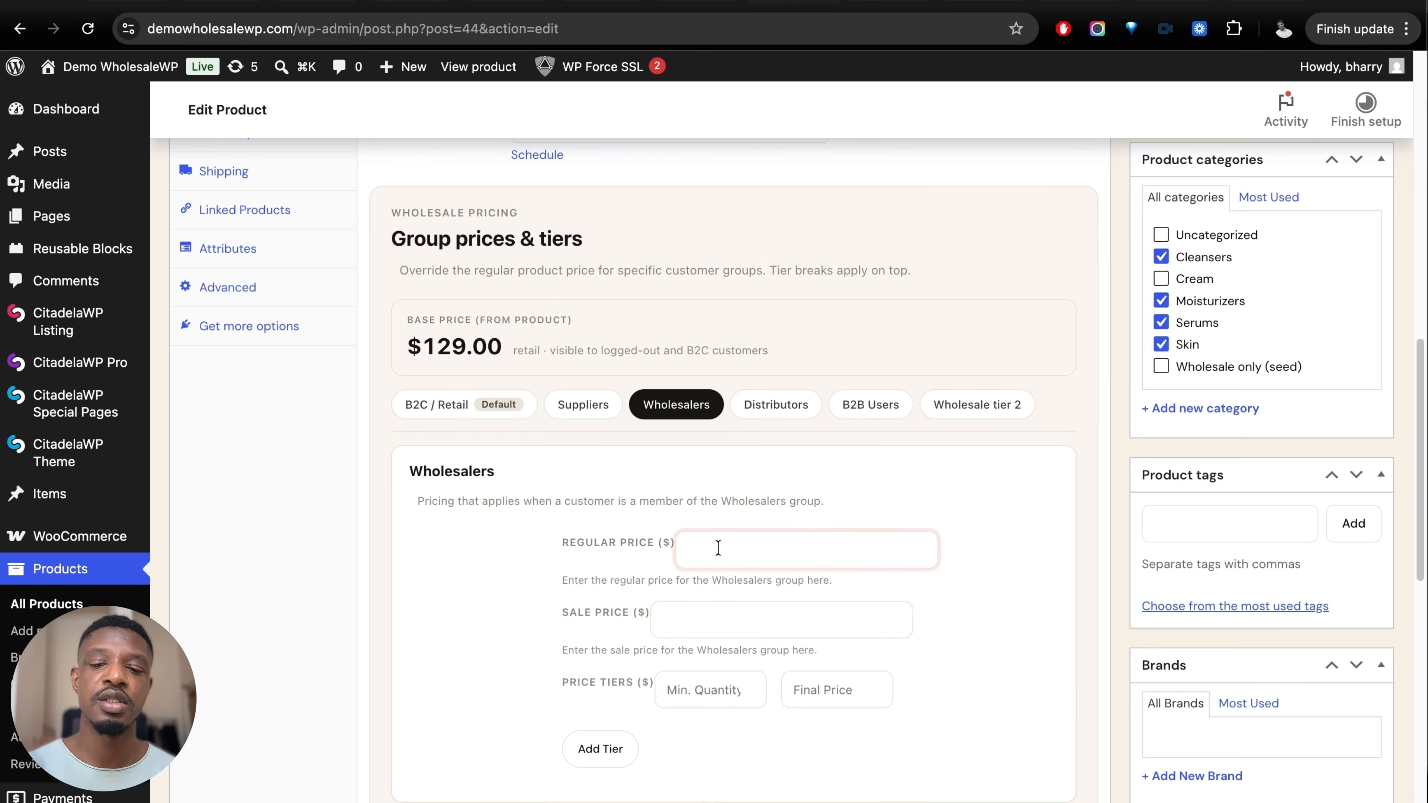
type("88")
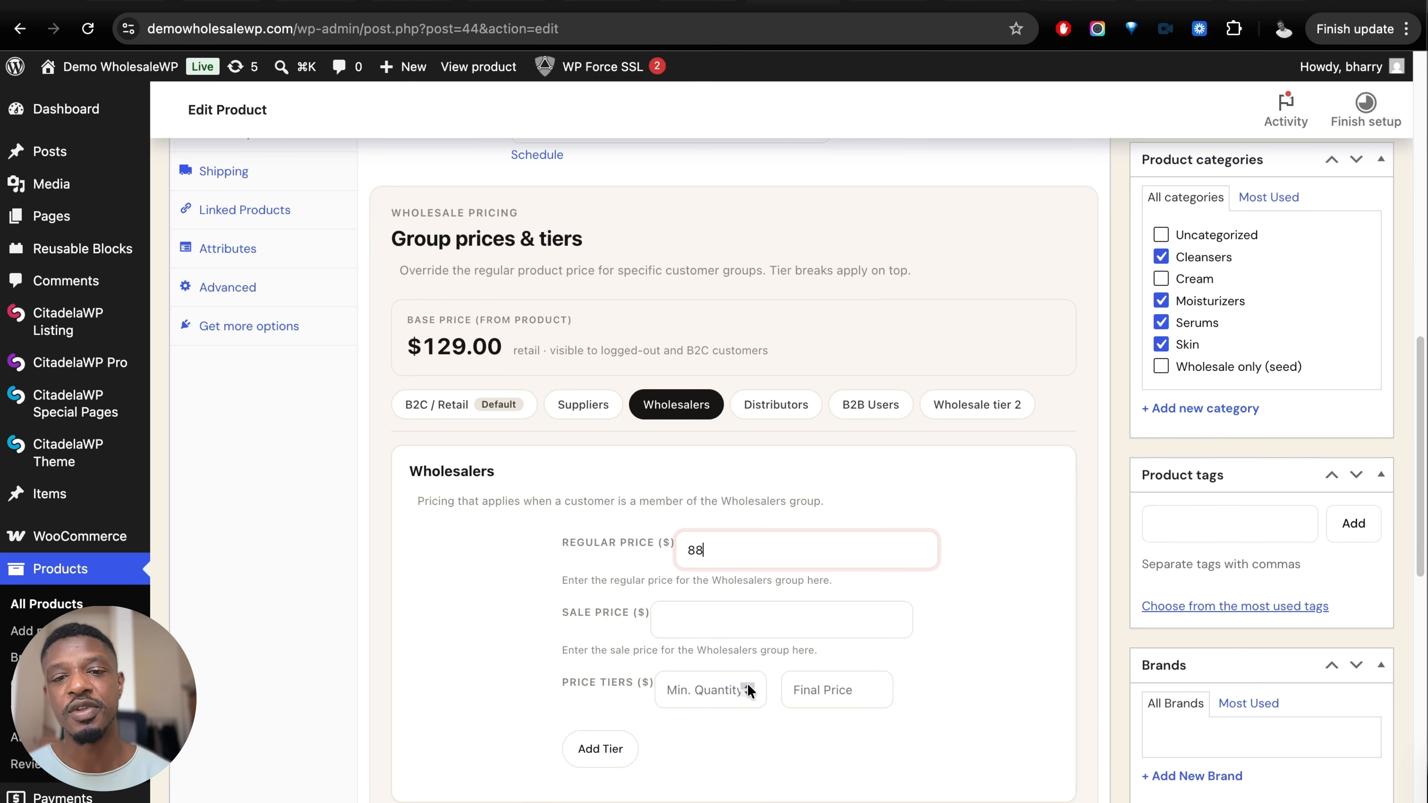
Step: Enter the first Wholesalers price tier with a minimum quantity of 10 and a final price of $80
scroll(724, 733, "down", 1)
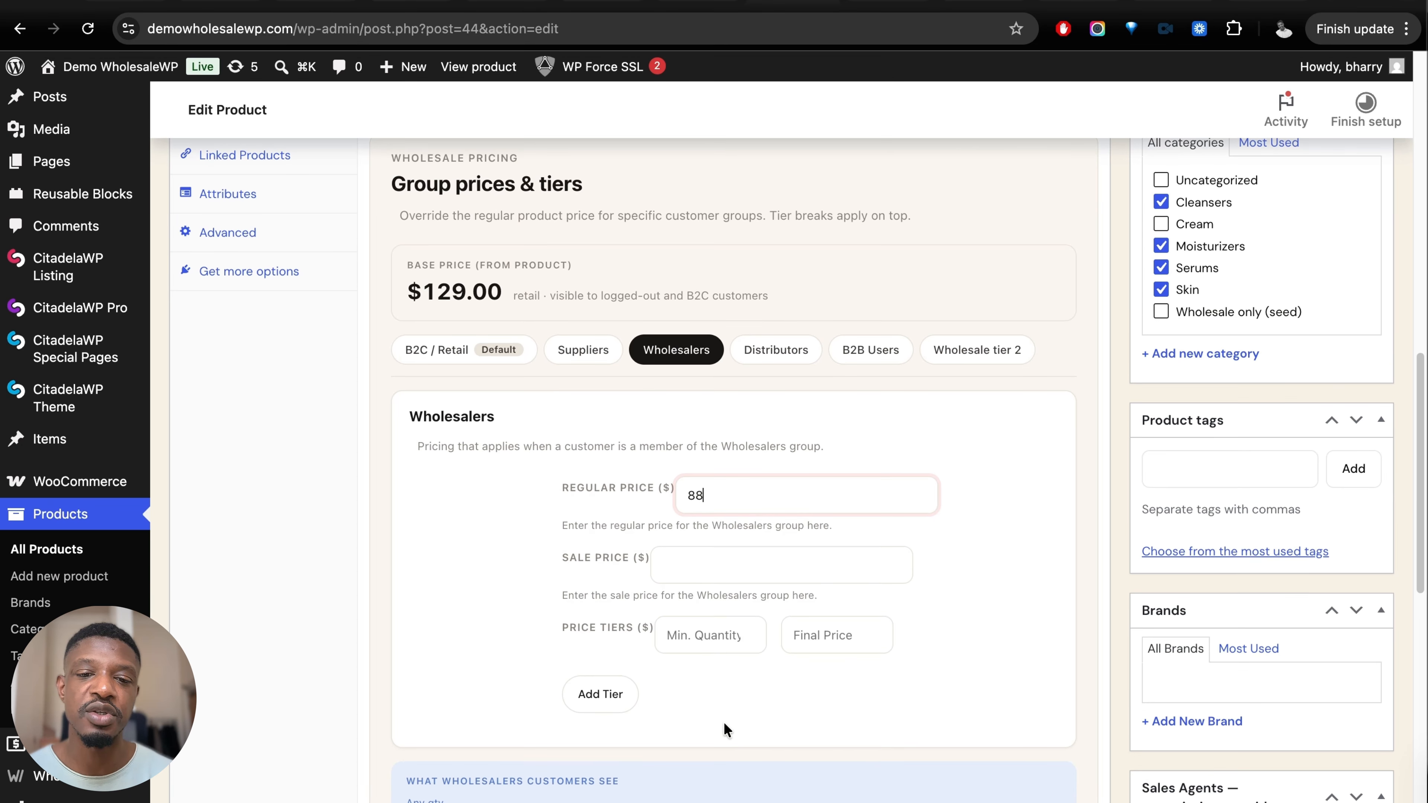
left_click(695, 636)
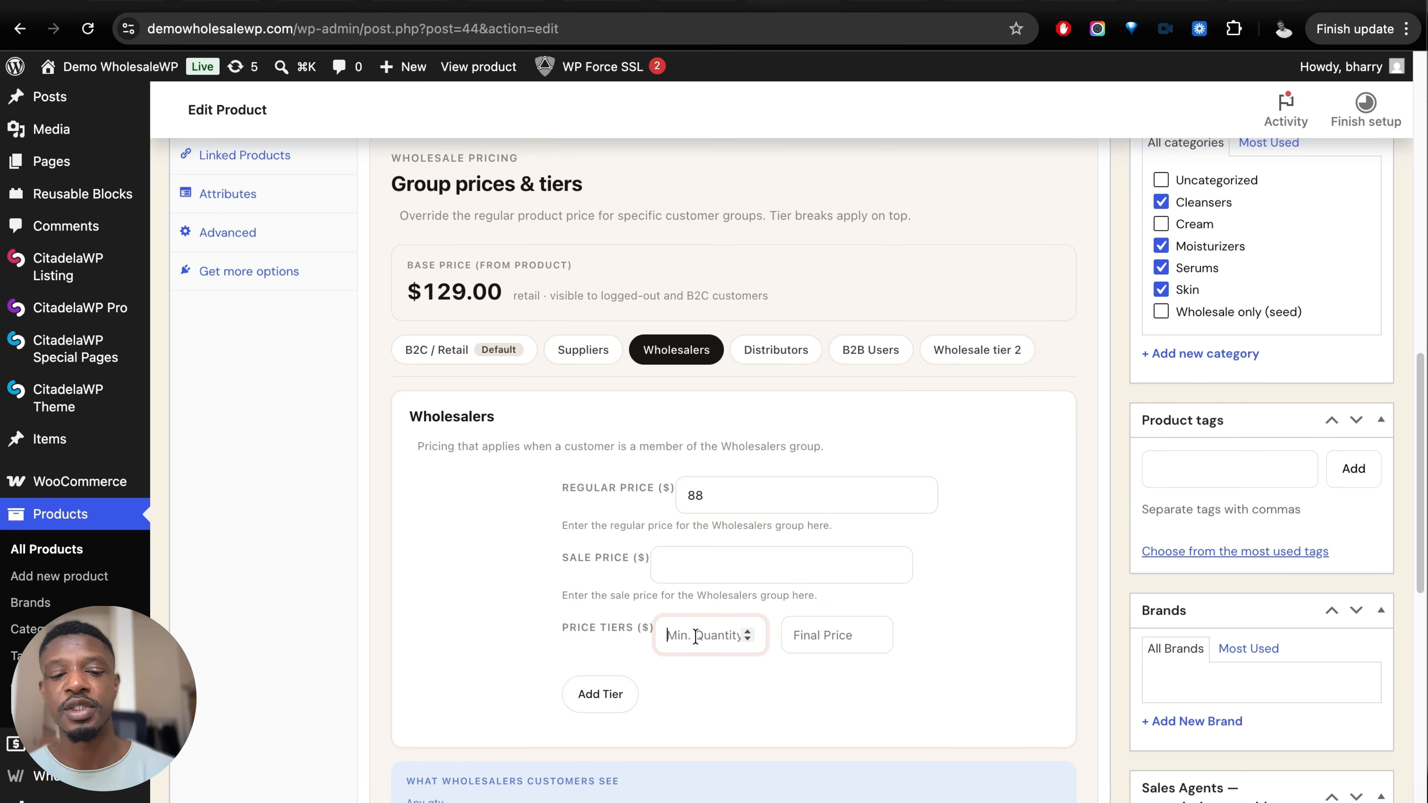
type("100")
key("BackSpace")
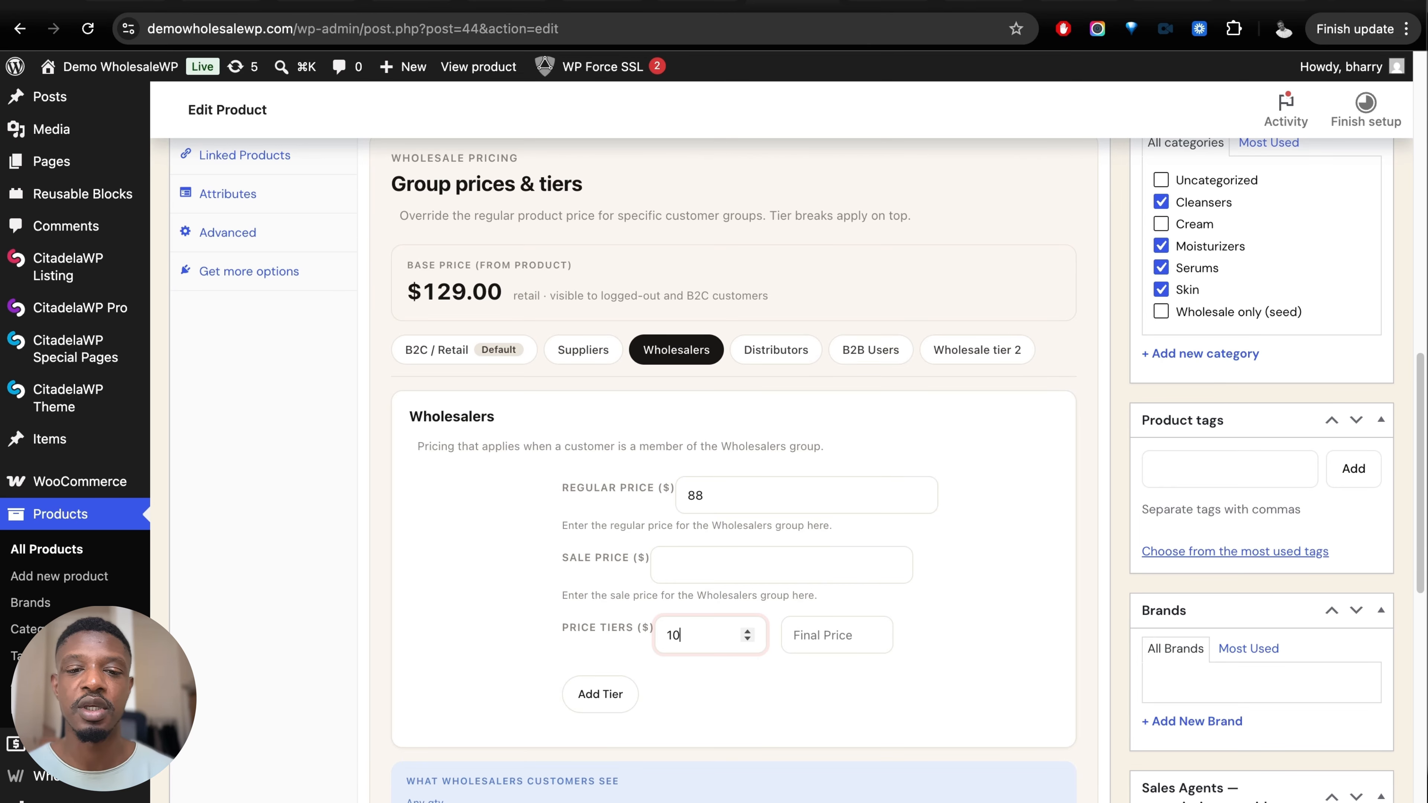
left_click(856, 636)
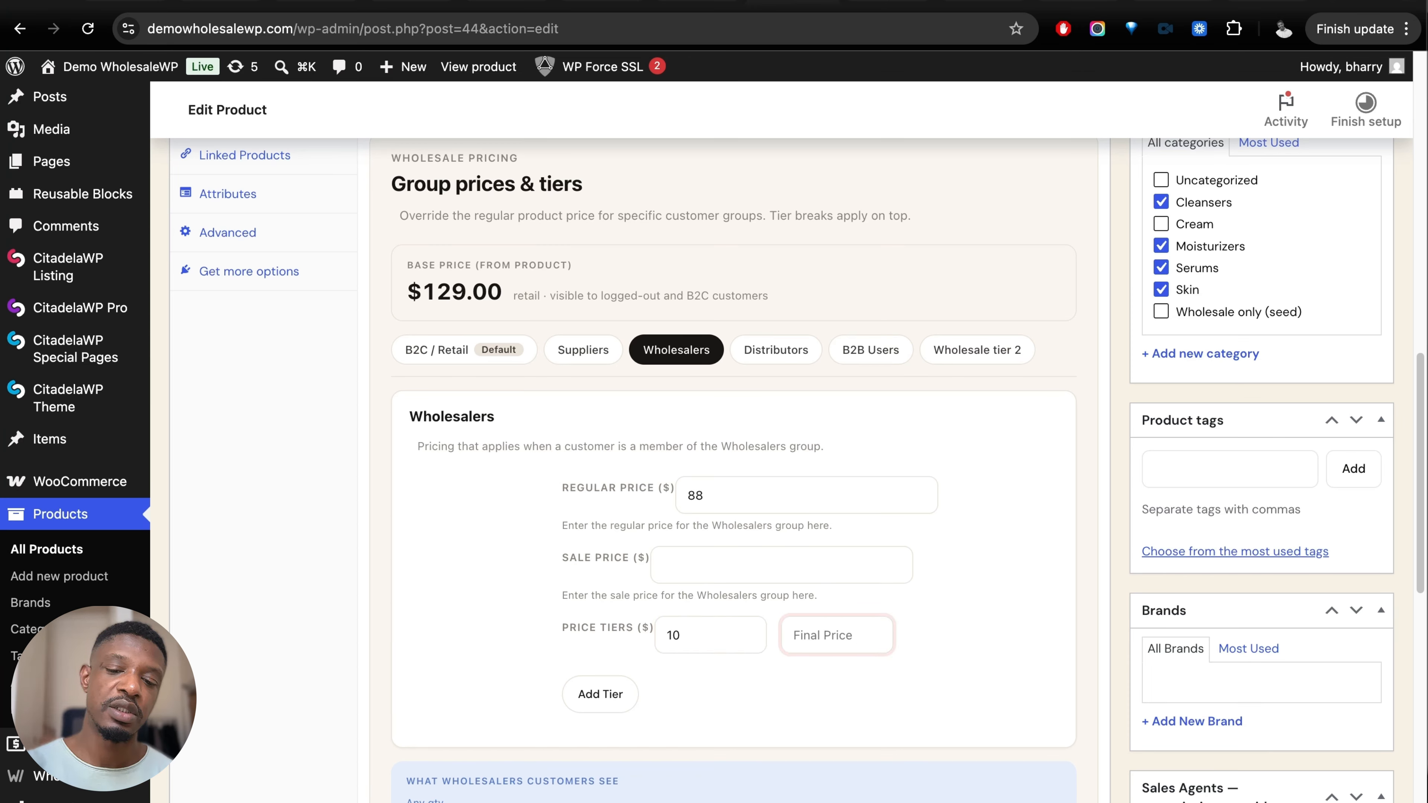
type("80")
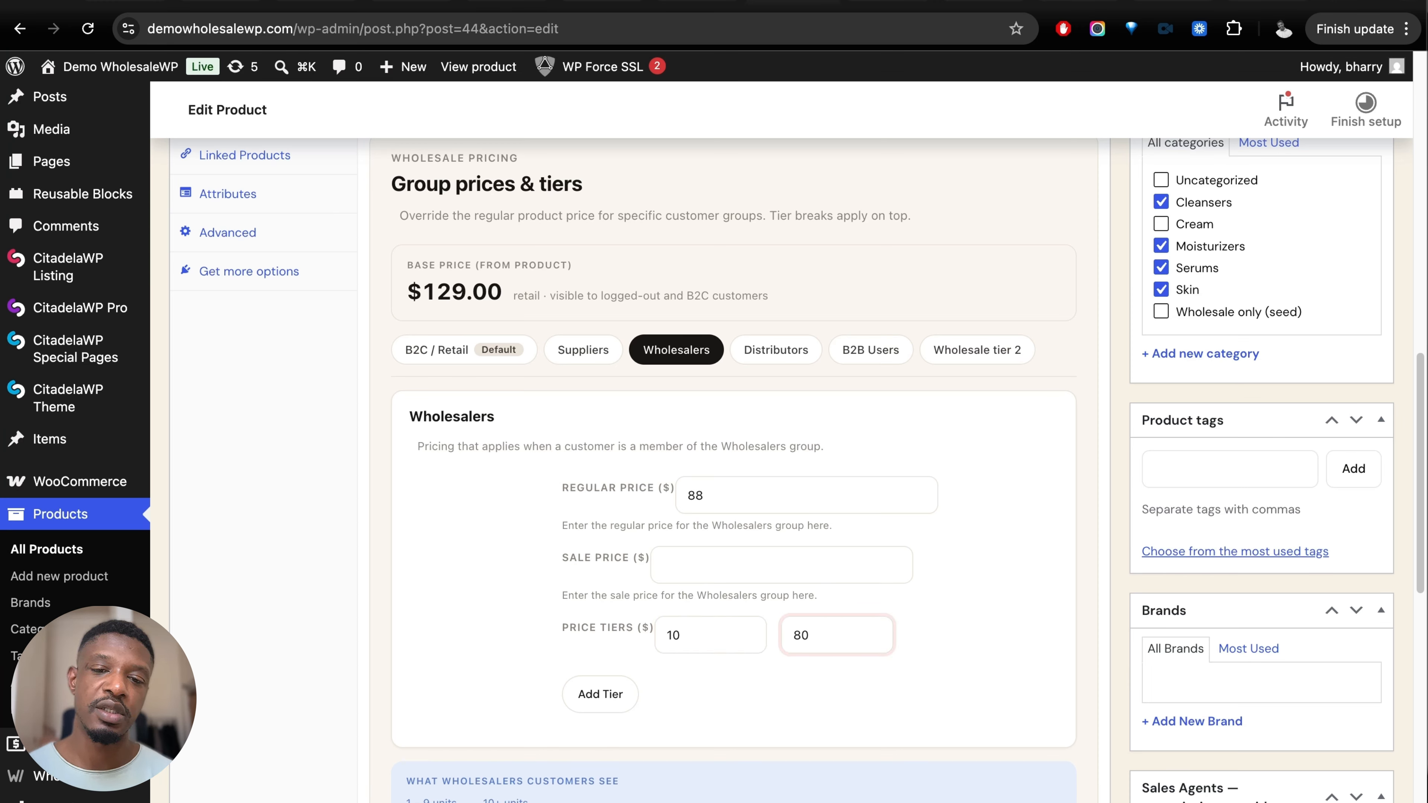
Step: Add two more Wholesalers price tiers: minimum quantity 35 at $76 and minimum quantity 60 at $74
left_click(588, 717)
left_click(607, 716)
type("35")
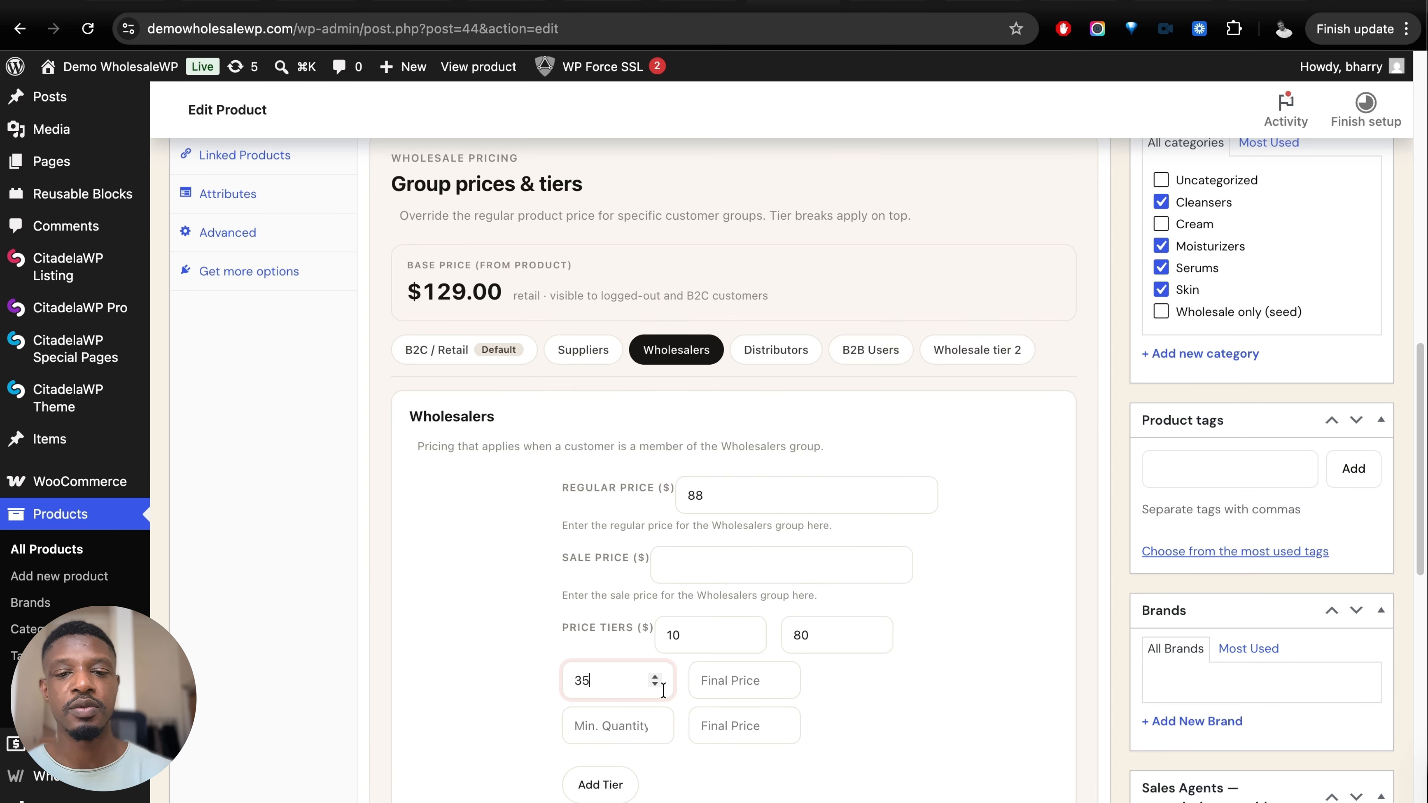
left_click(709, 686)
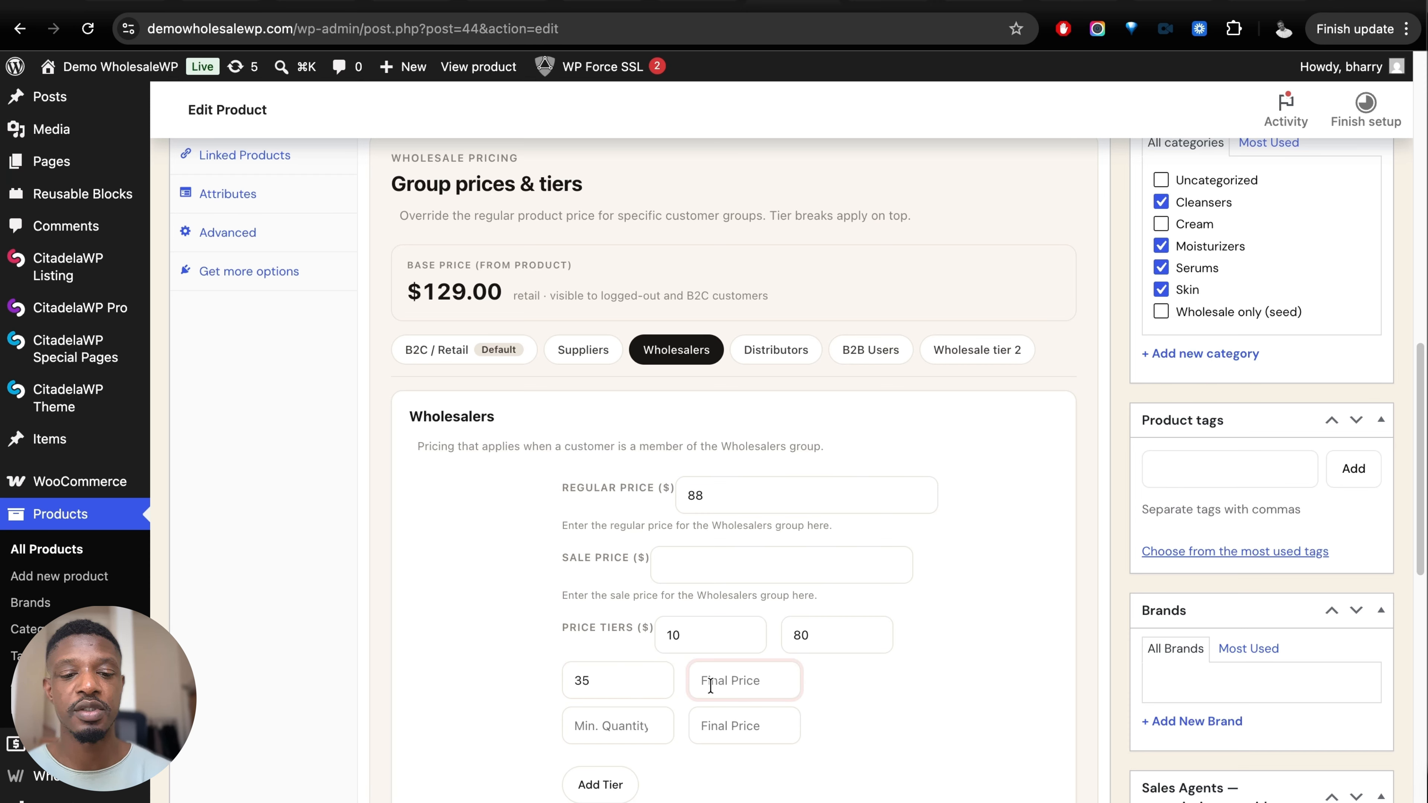
type("7")
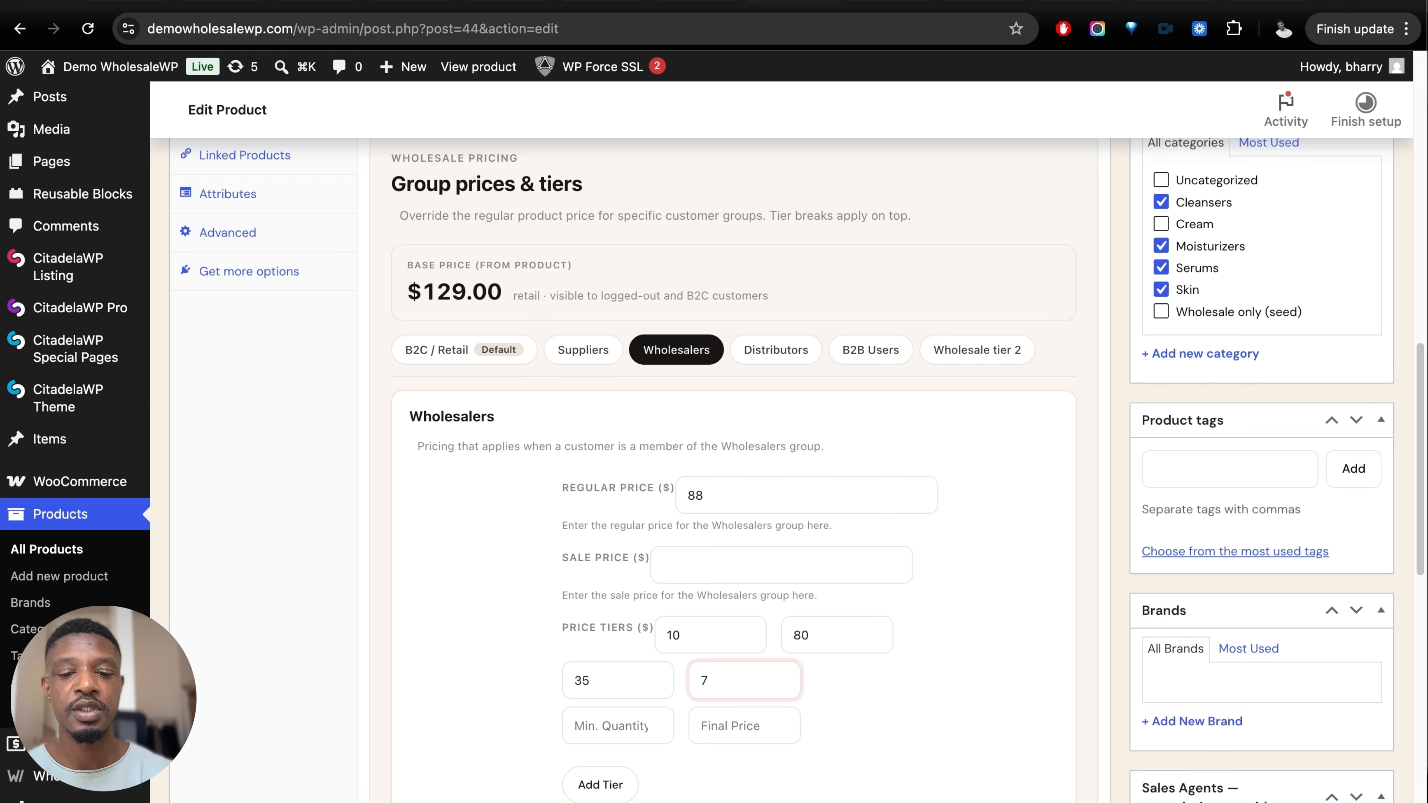
type("6")
left_click(630, 731)
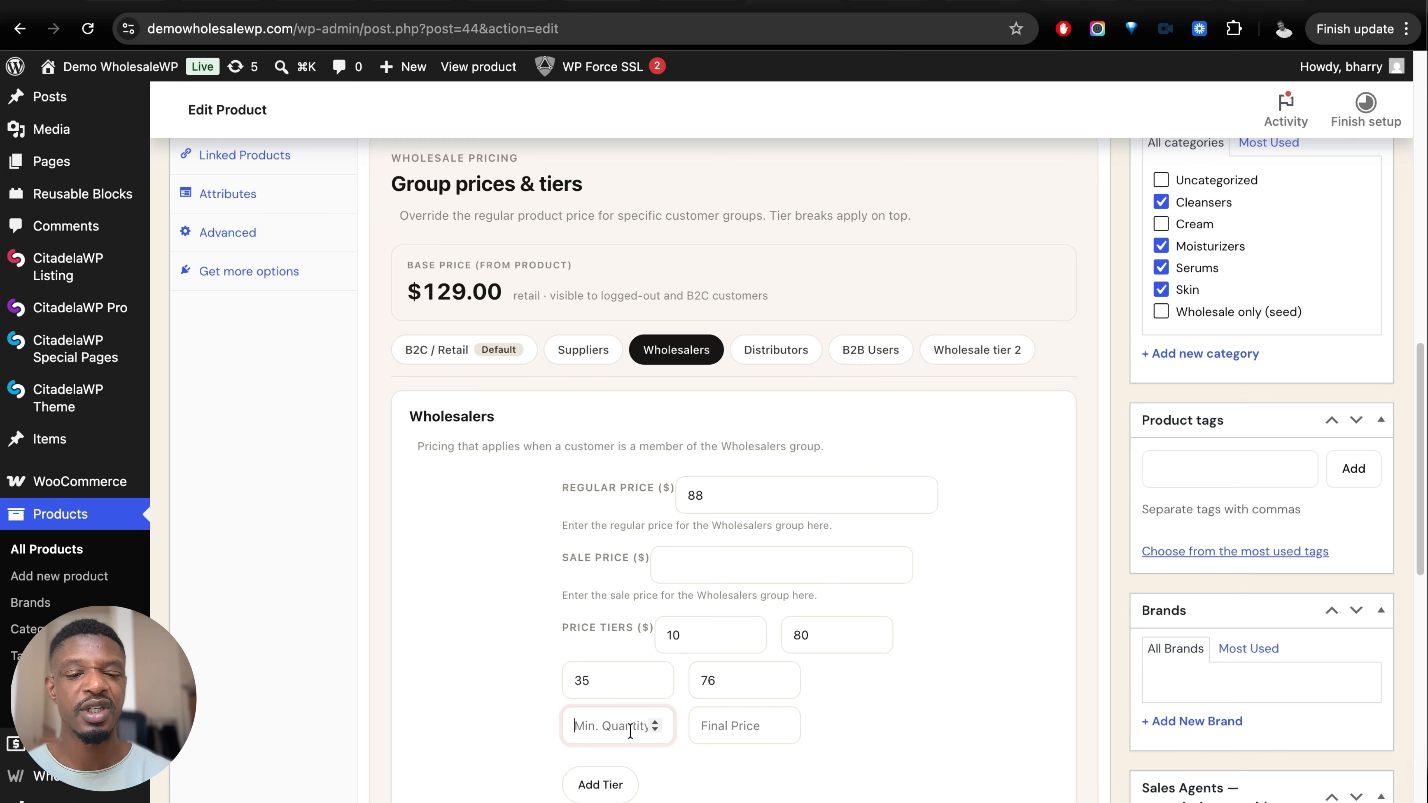
type("60")
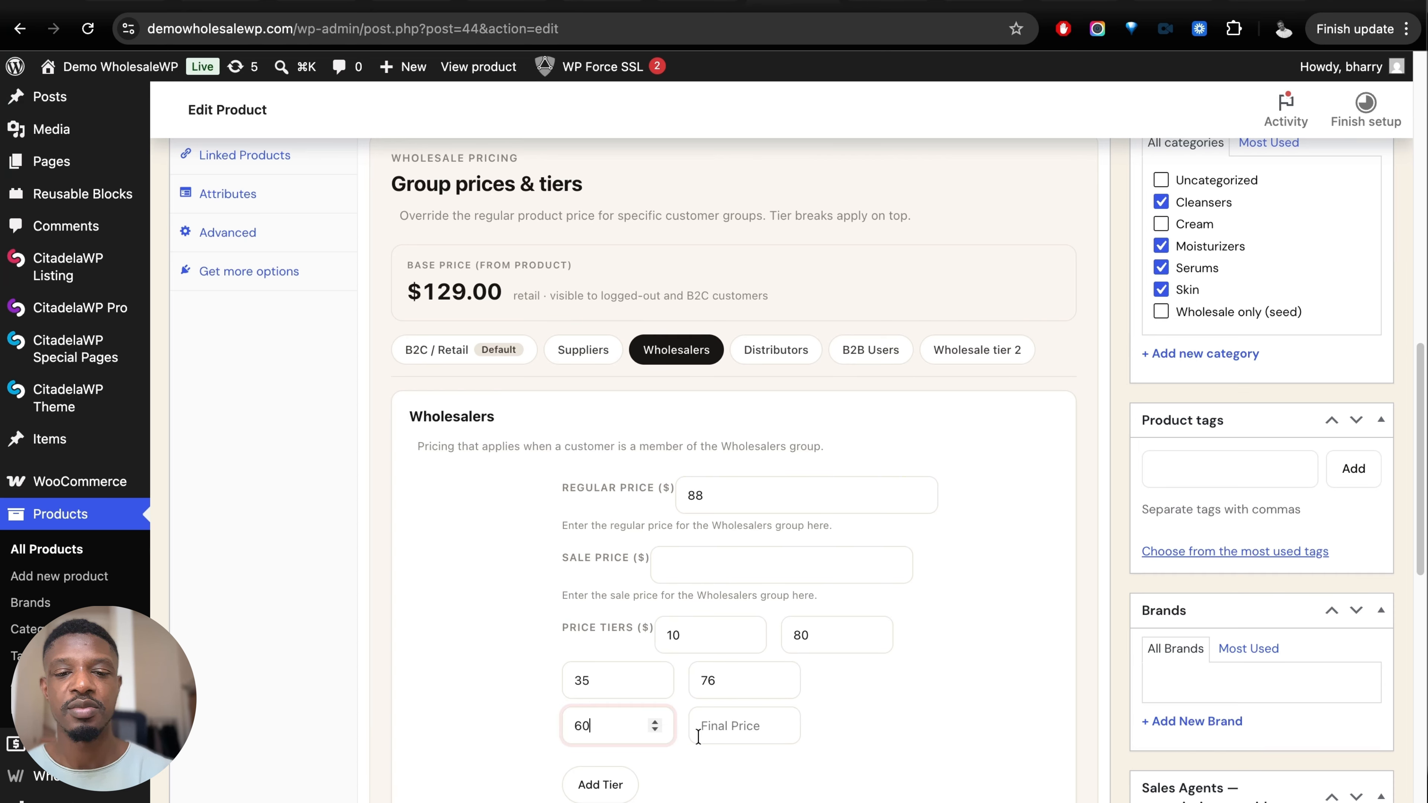
left_click(727, 727)
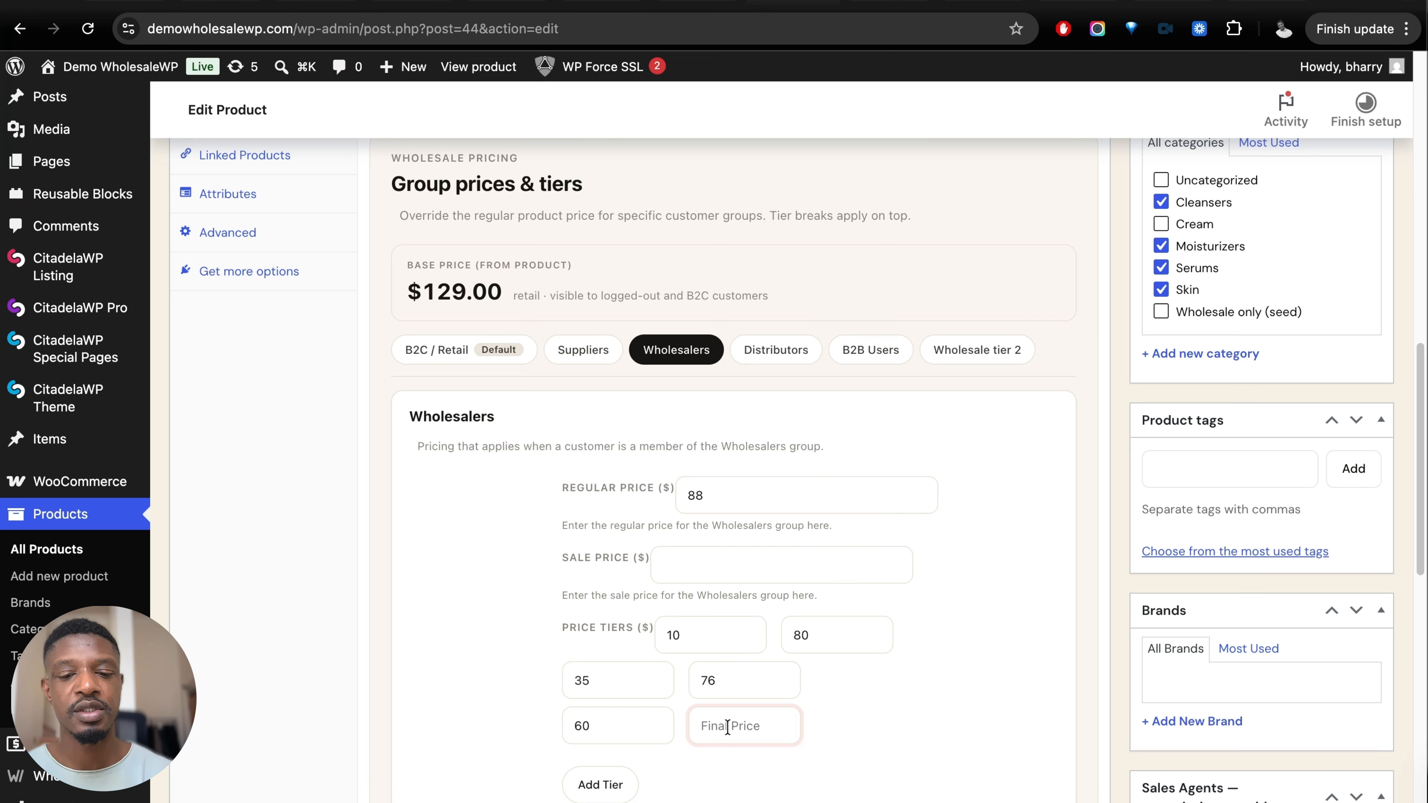
type("74")
Step: Check the Wholesalers price preview and update the Skin Care Package product
scroll(470, 546, "down", 5)
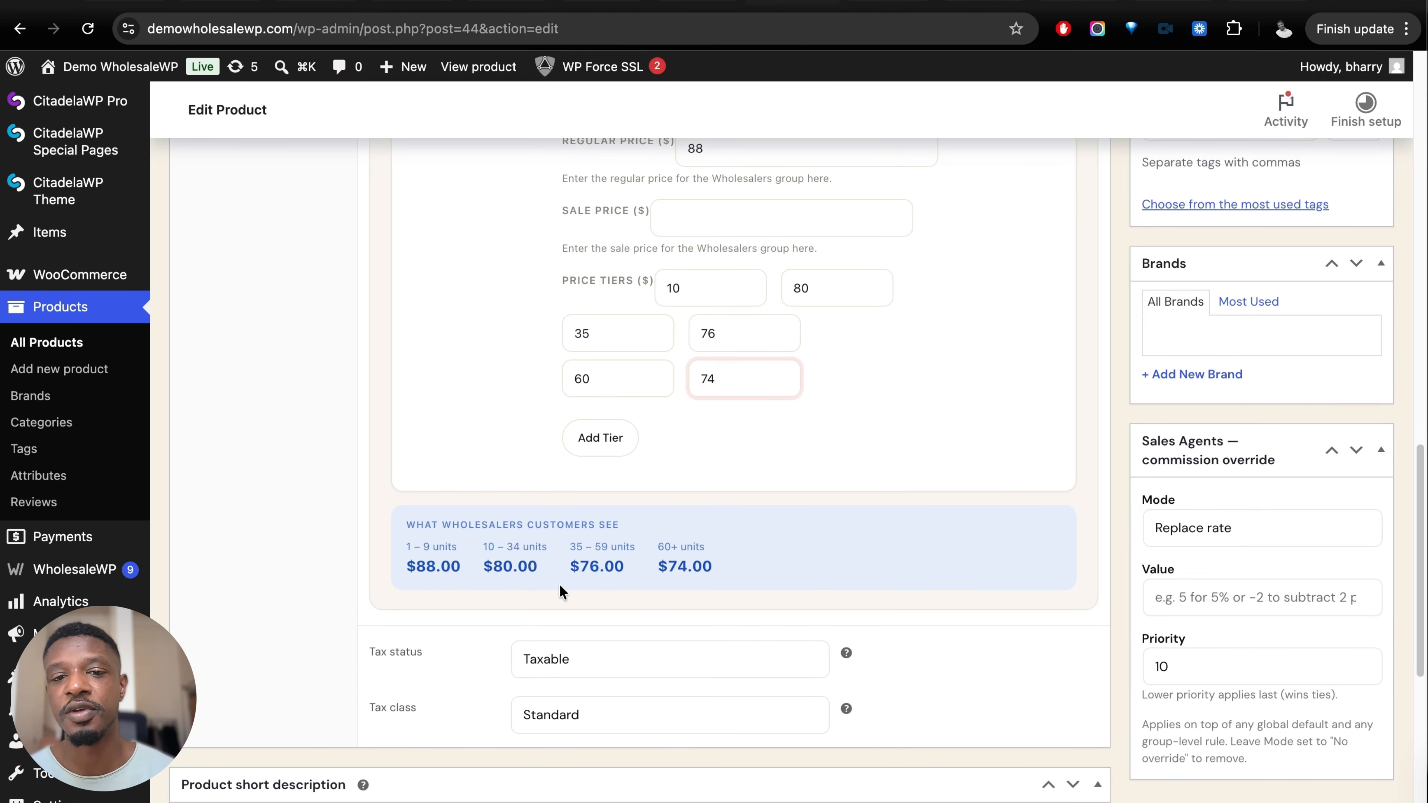
scroll(1049, 516, "up", 15)
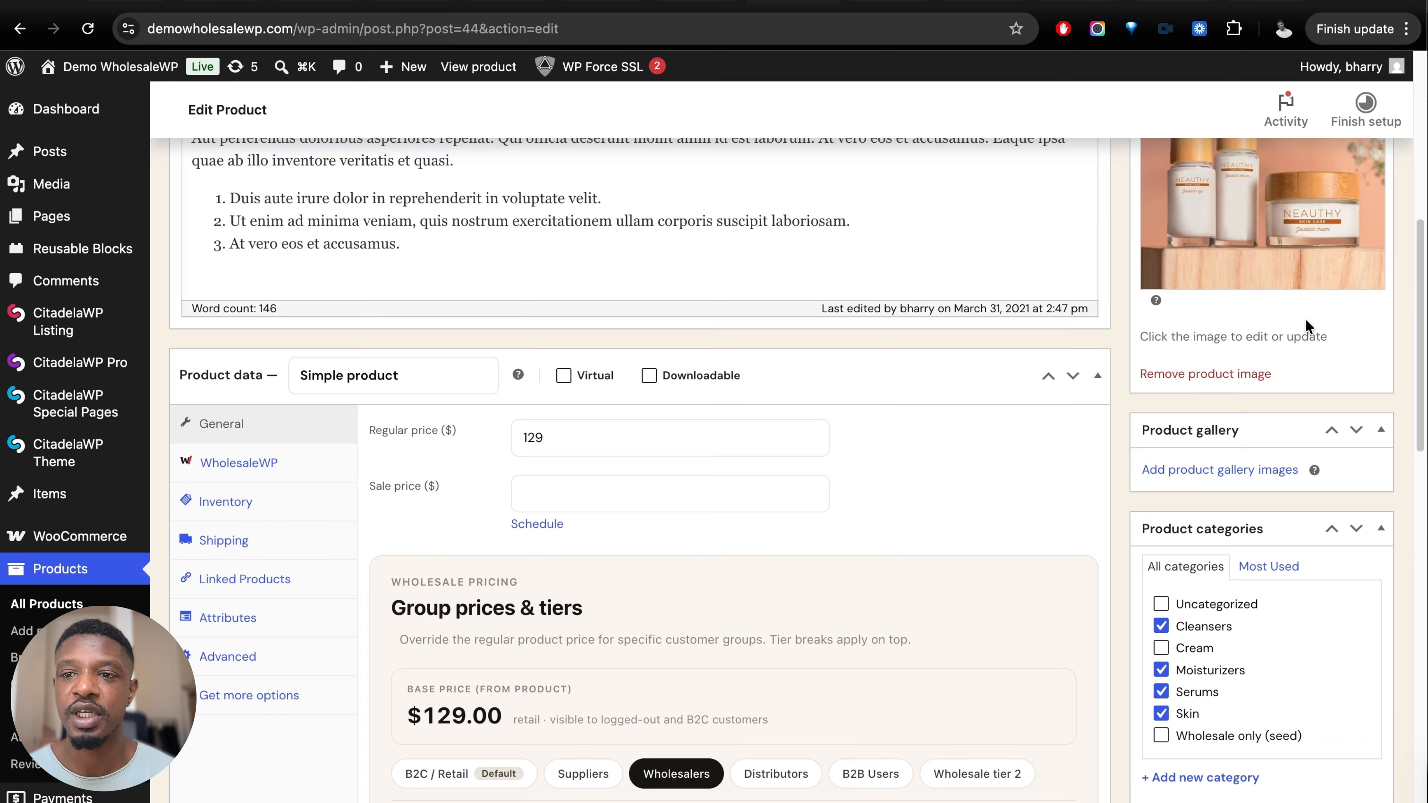
scroll(1305, 319, "up", 10)
left_click(1344, 510)
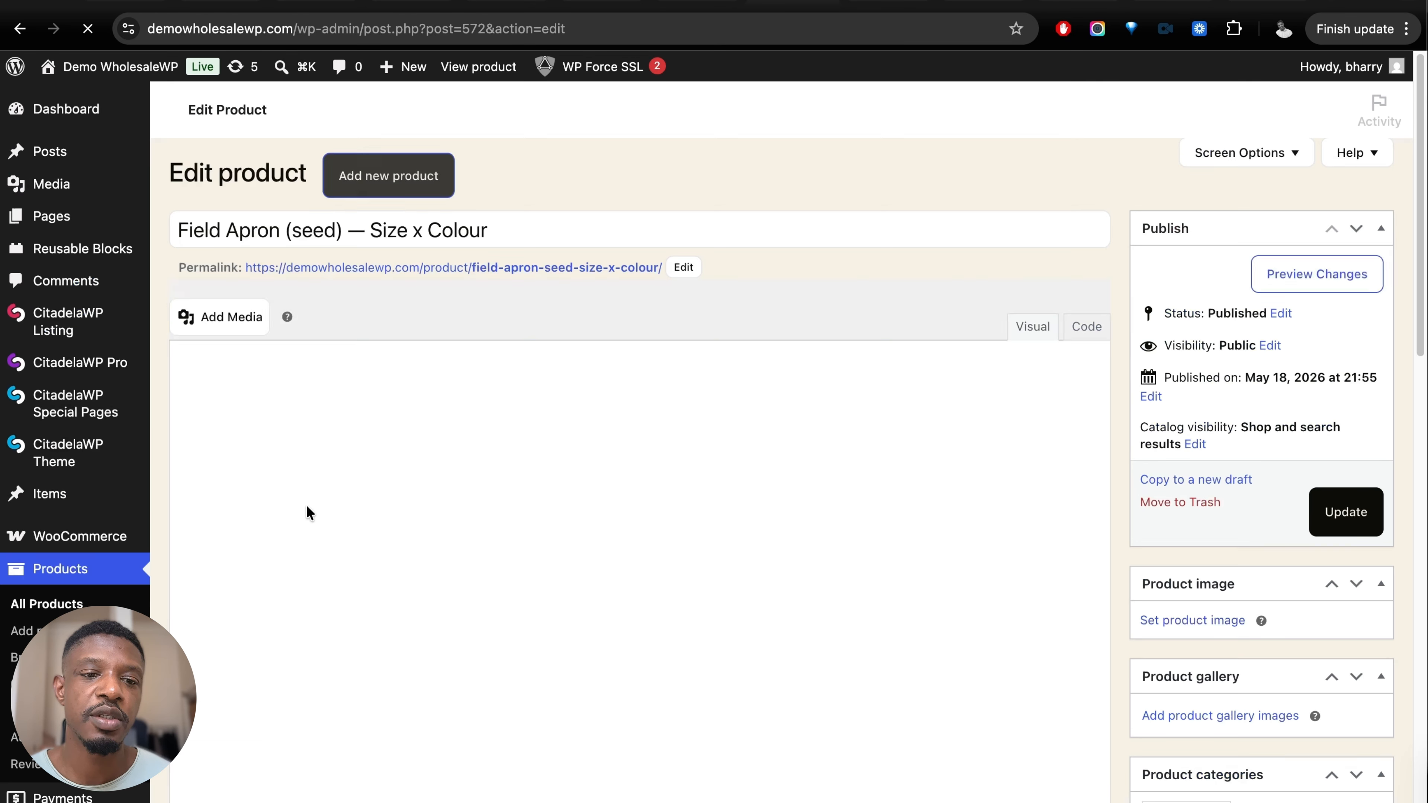
Step: Open the WholesaleWP settings in the product data of the Field Apron (seed) — Size x Colour product
scroll(491, 580, "down", 12)
scroll(280, 392, "up", 5)
left_click(280, 393)
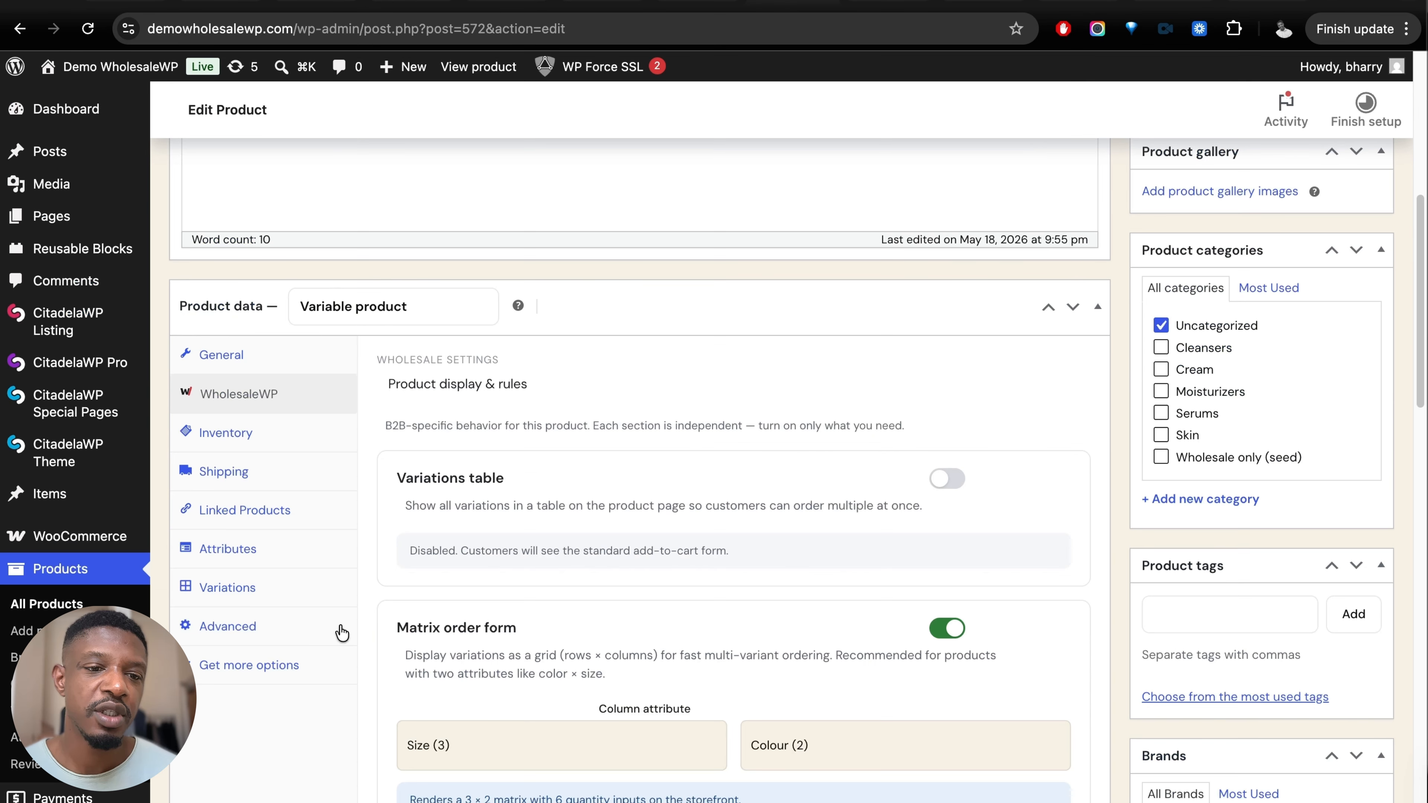
Step: Examine the group price fields for Wholesalers, Distributors and B2B Users on the product's L / Sand variation
left_click(216, 589)
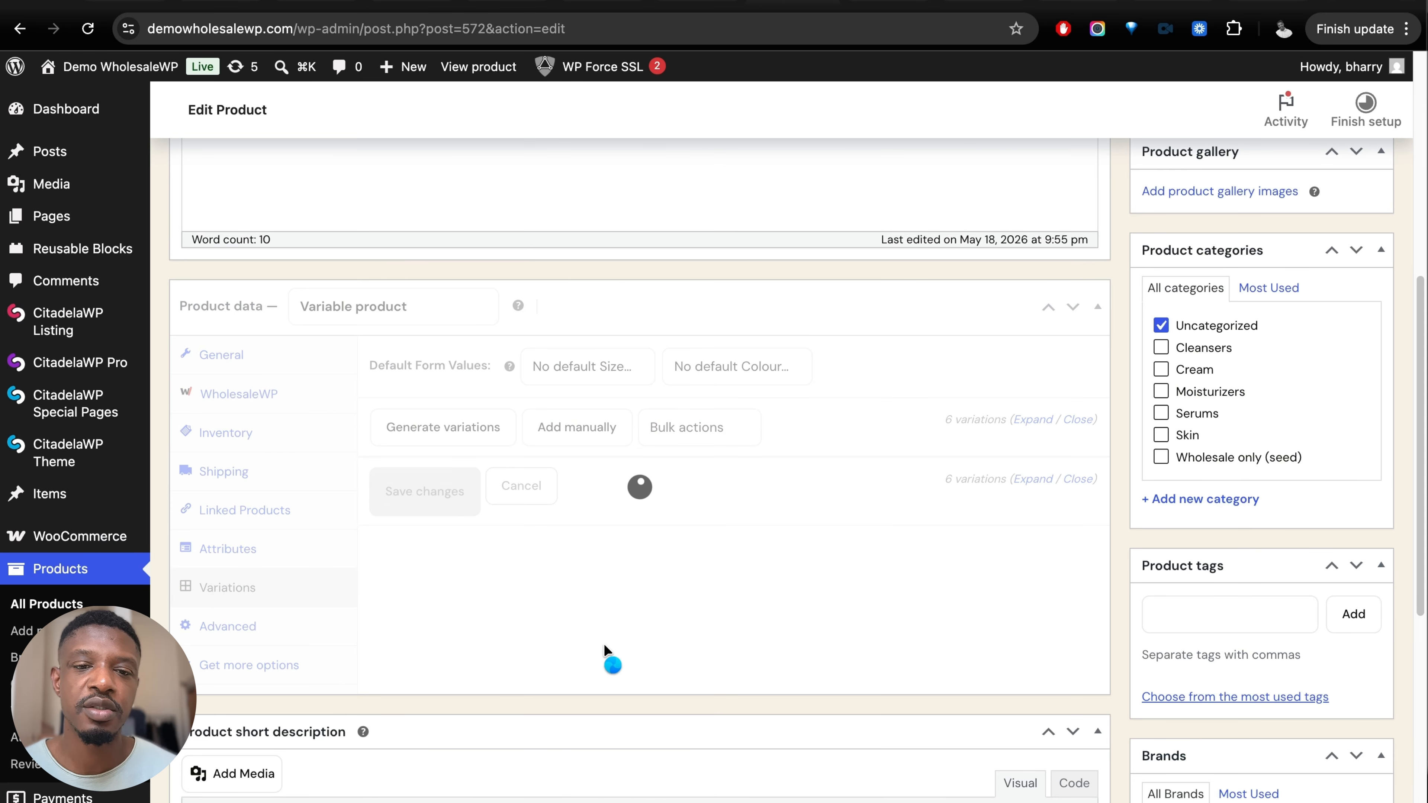
scroll(695, 593, "down", 4)
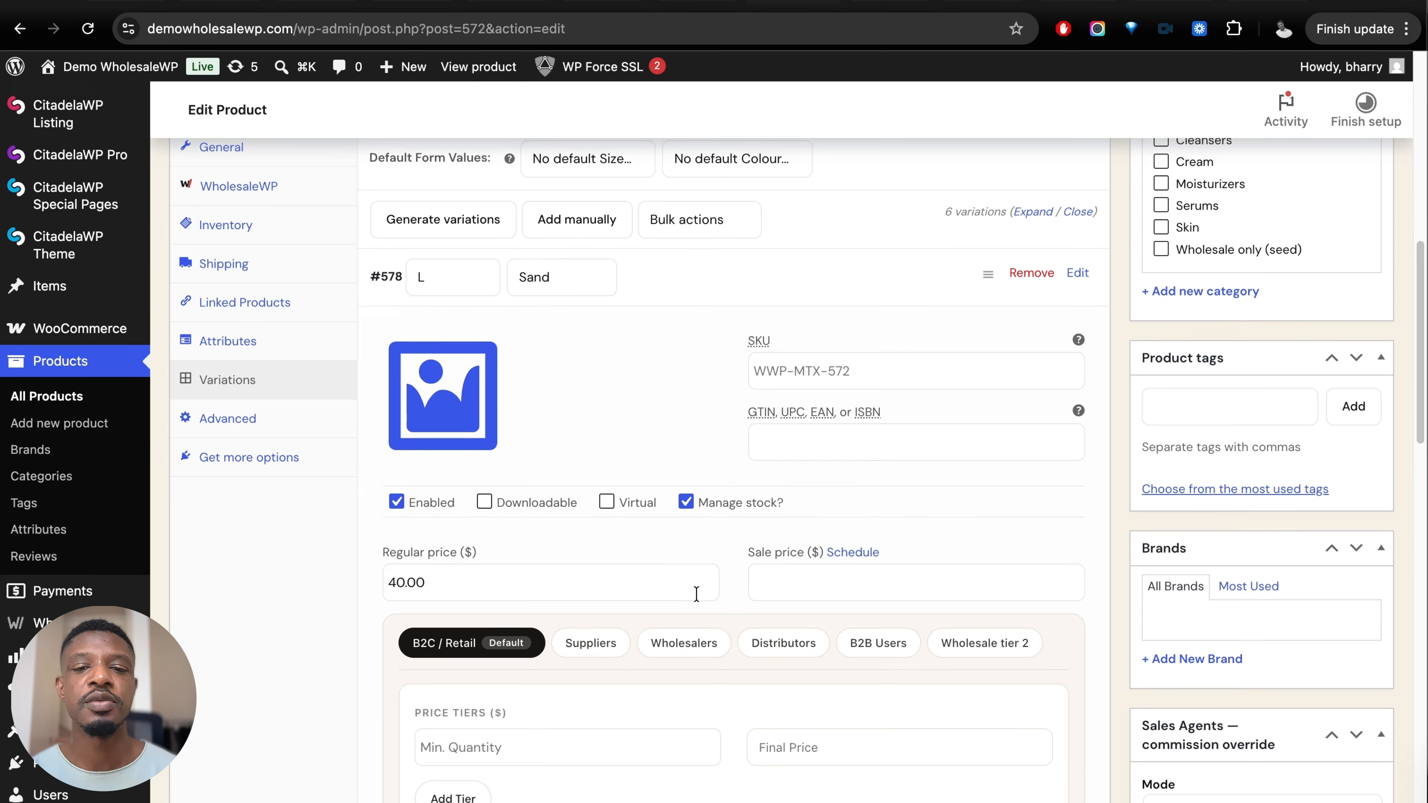
scroll(644, 675, "down", 6)
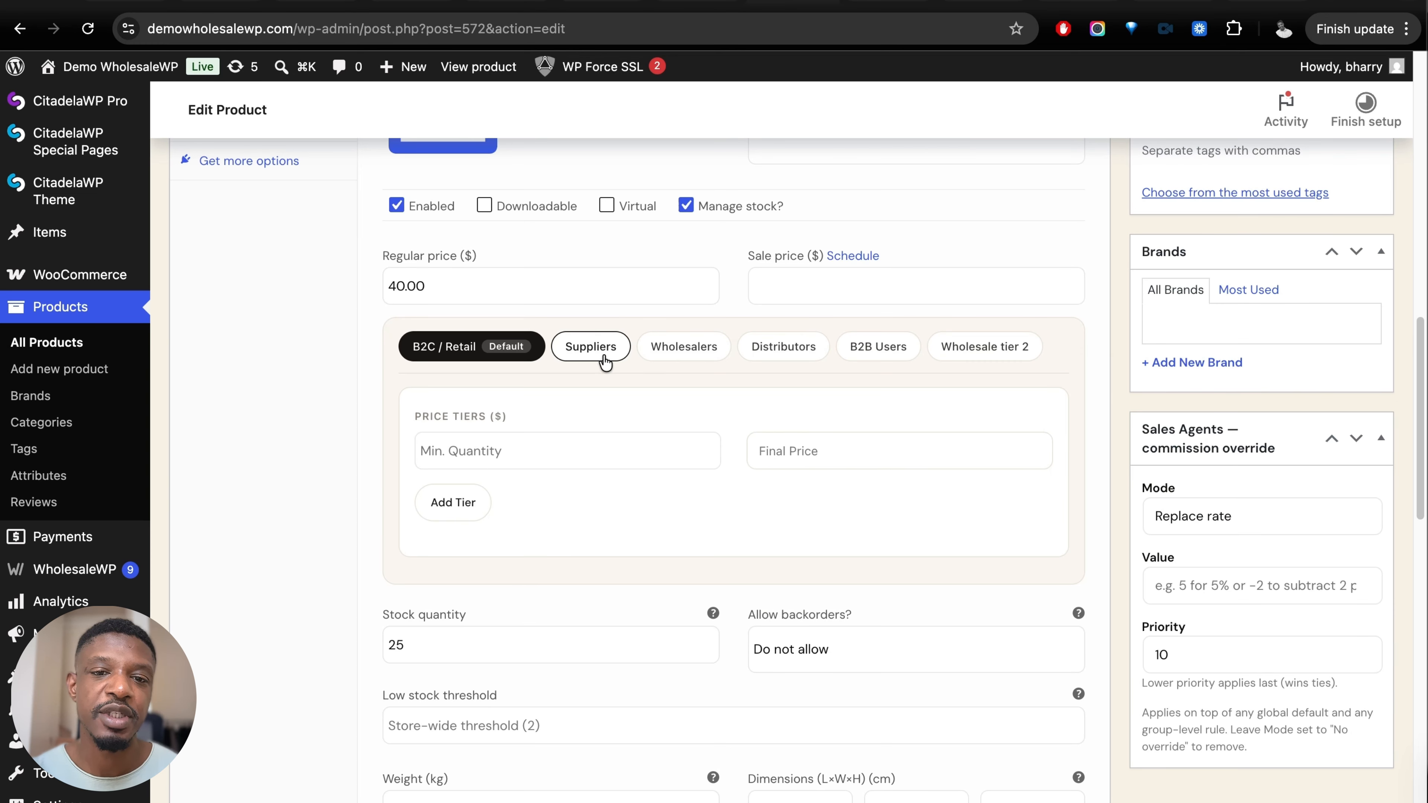
left_click(699, 354)
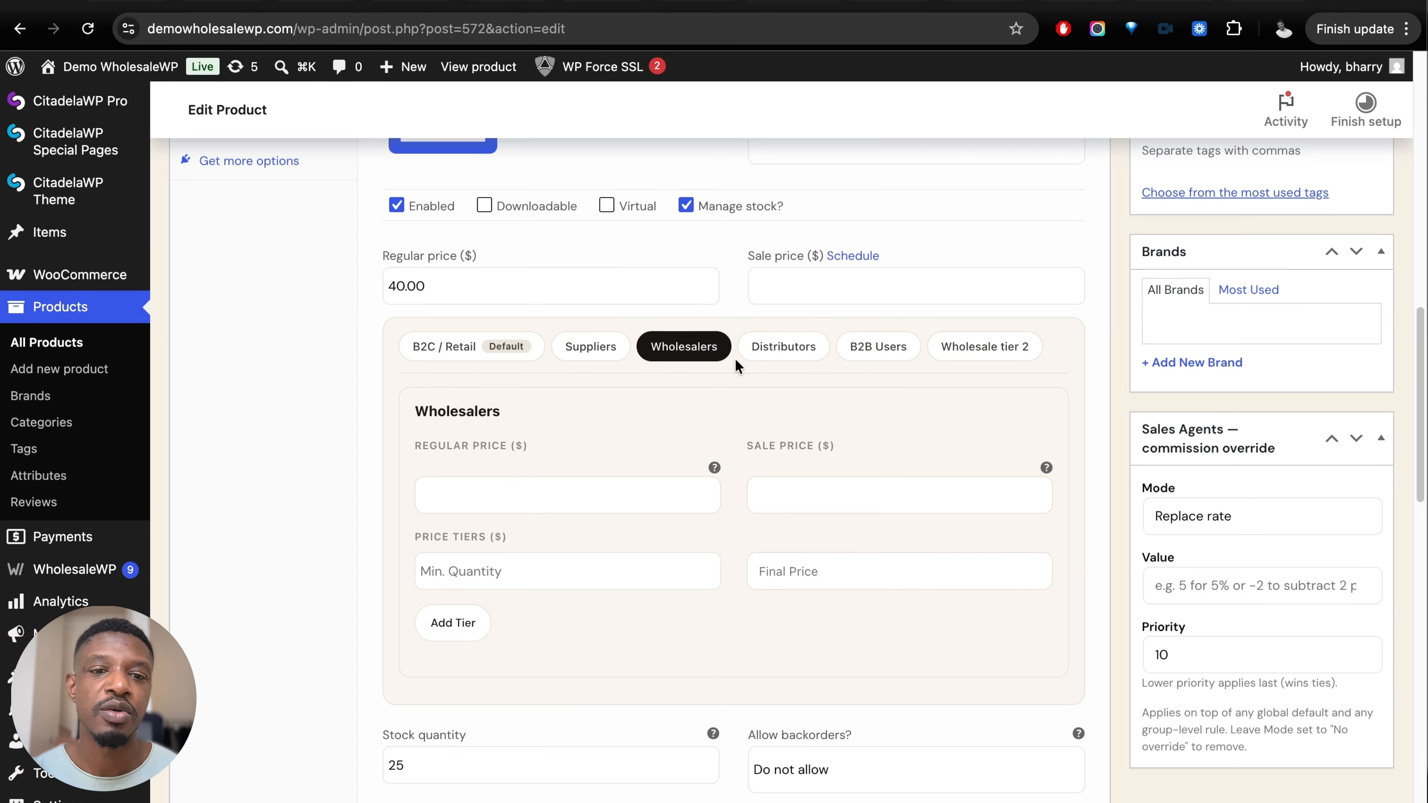
left_click(784, 360)
left_click(878, 348)
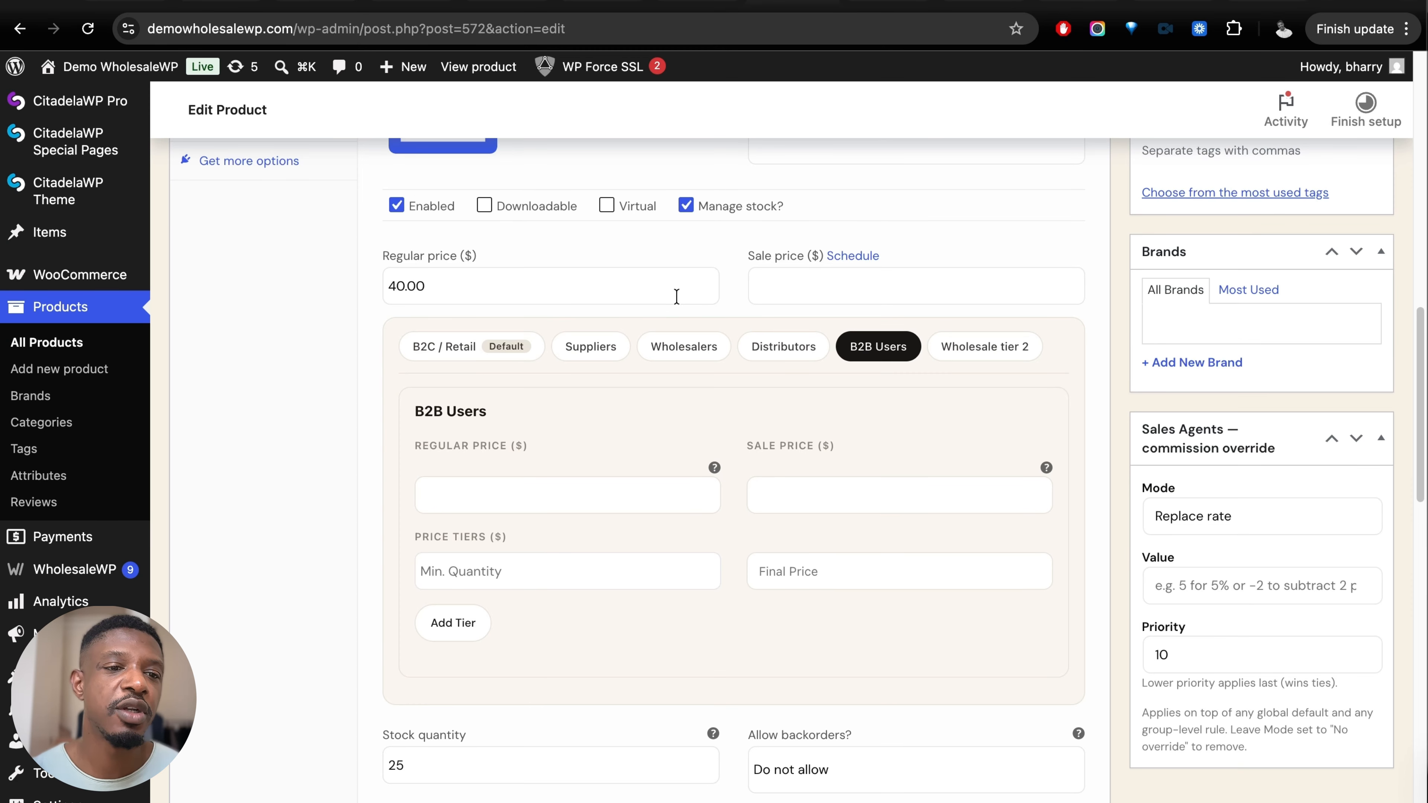
Step: Enable Show B2C price to B2B users in the WholesaleWP Price & product display settings and save the changes
mouse_move(105, 582)
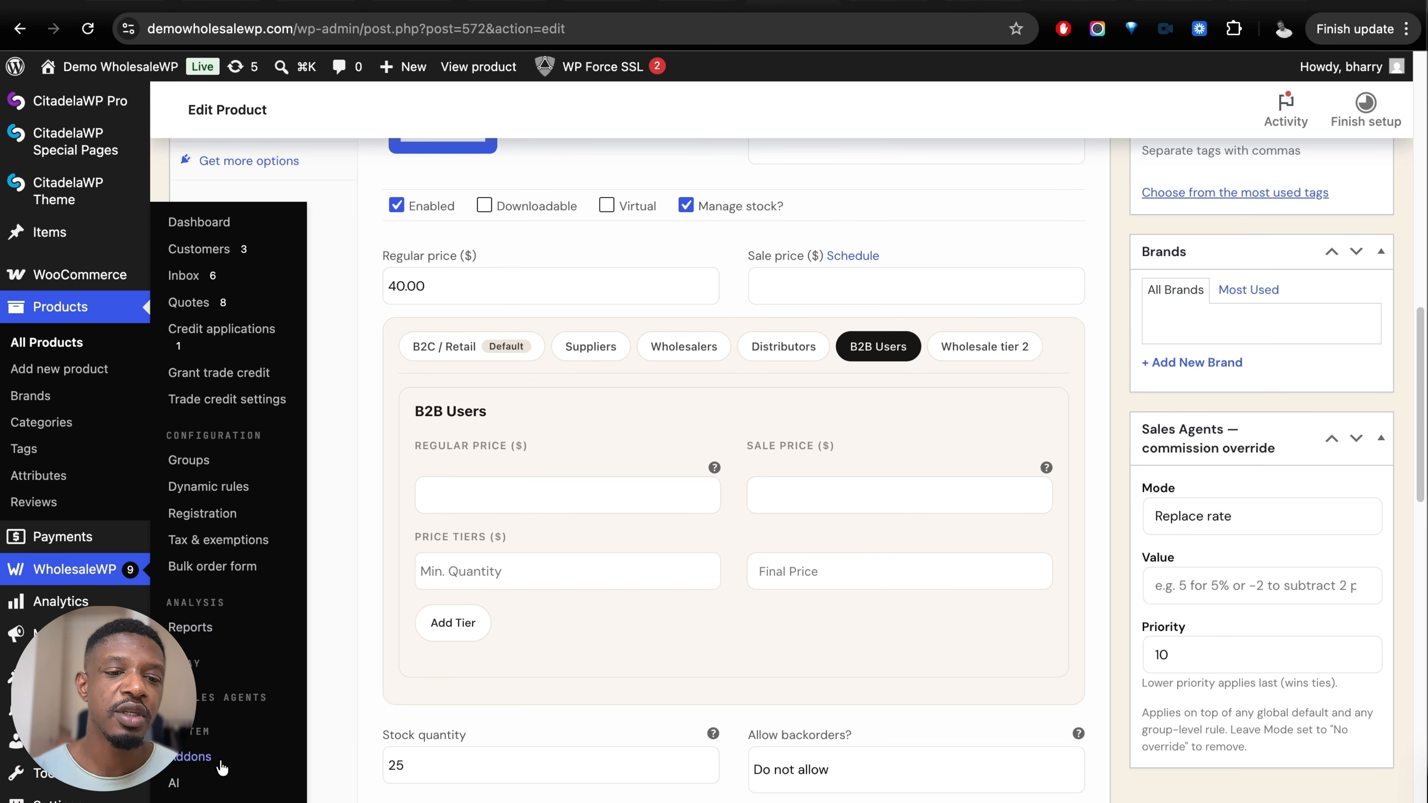
left_click(208, 801)
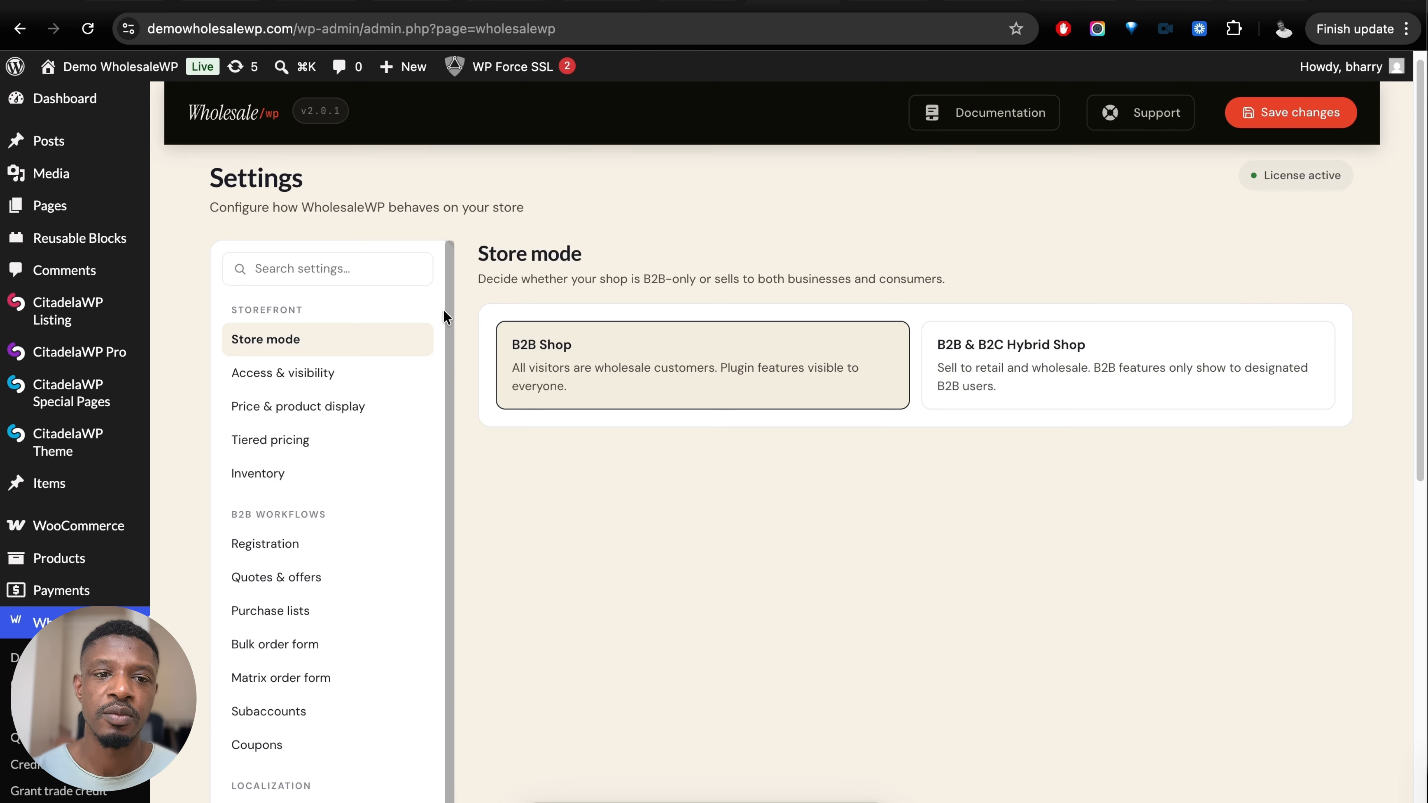
left_click(342, 406)
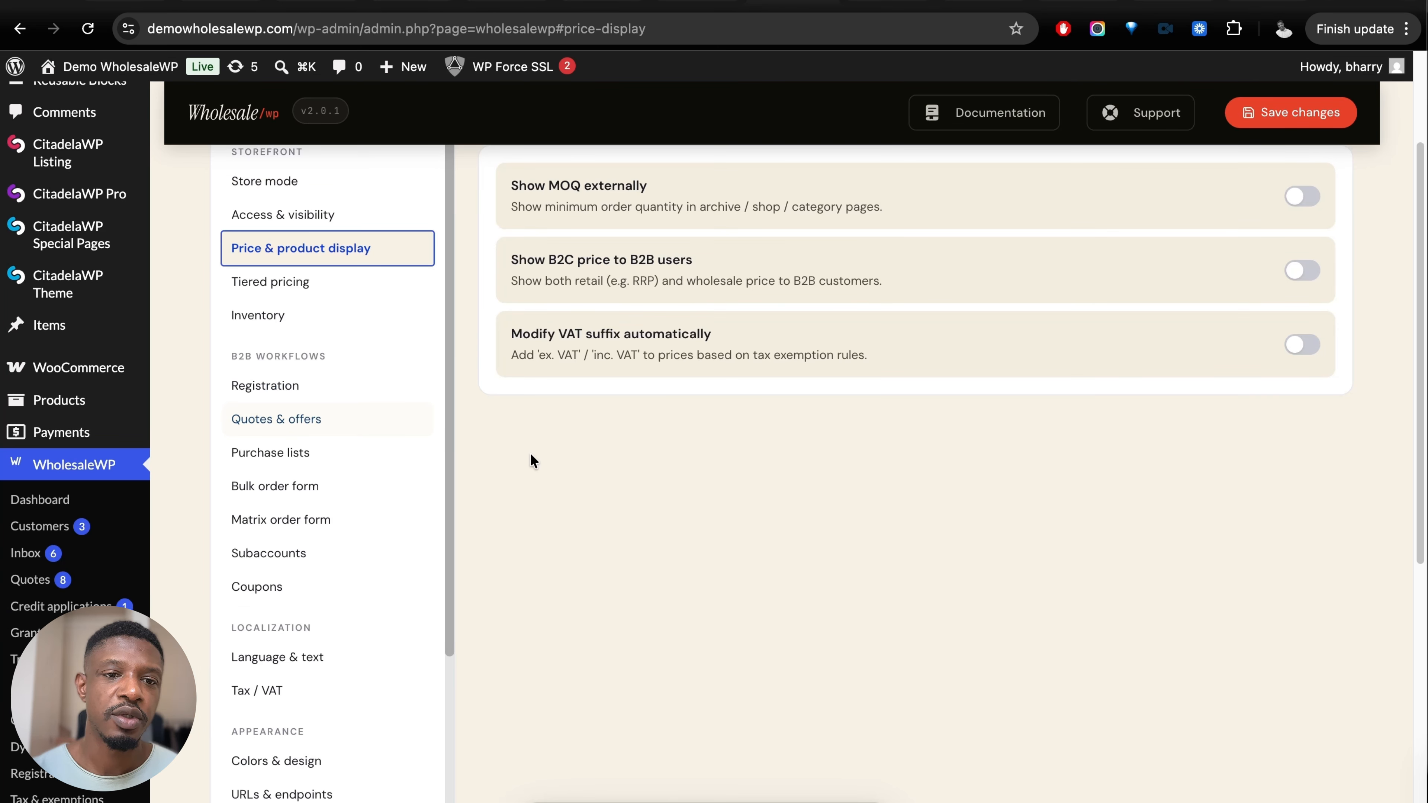
scroll(700, 432, "up", 1)
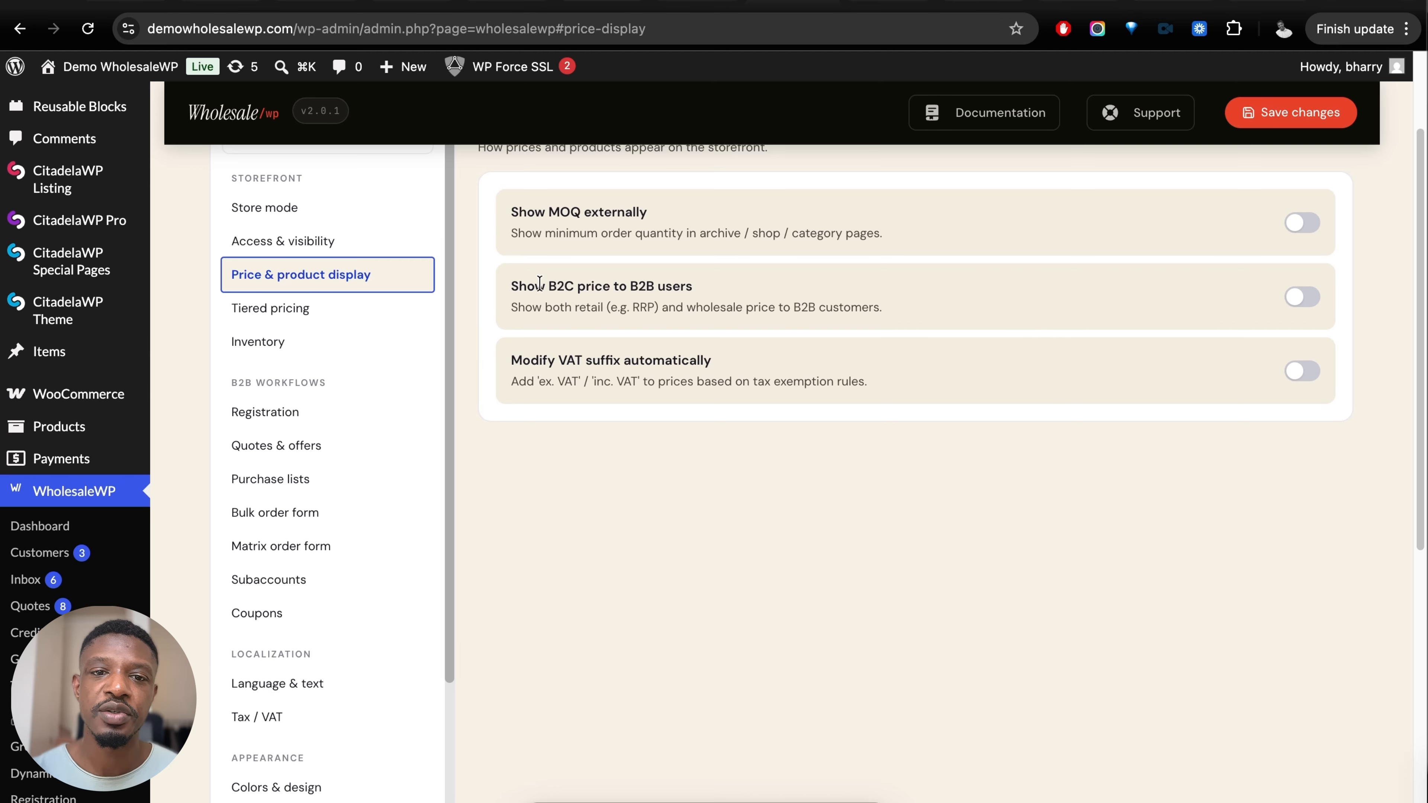
left_click(716, 298)
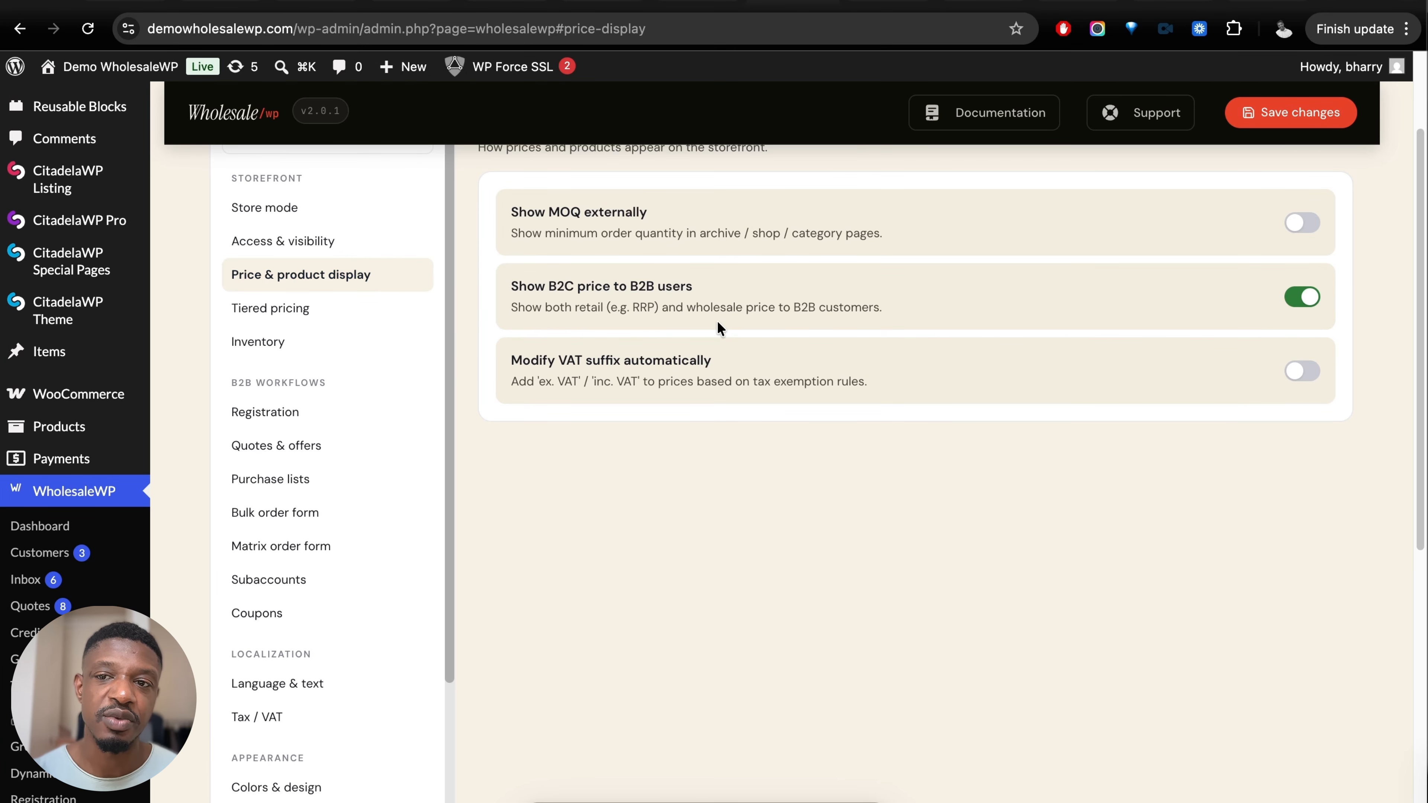
left_click(1288, 122)
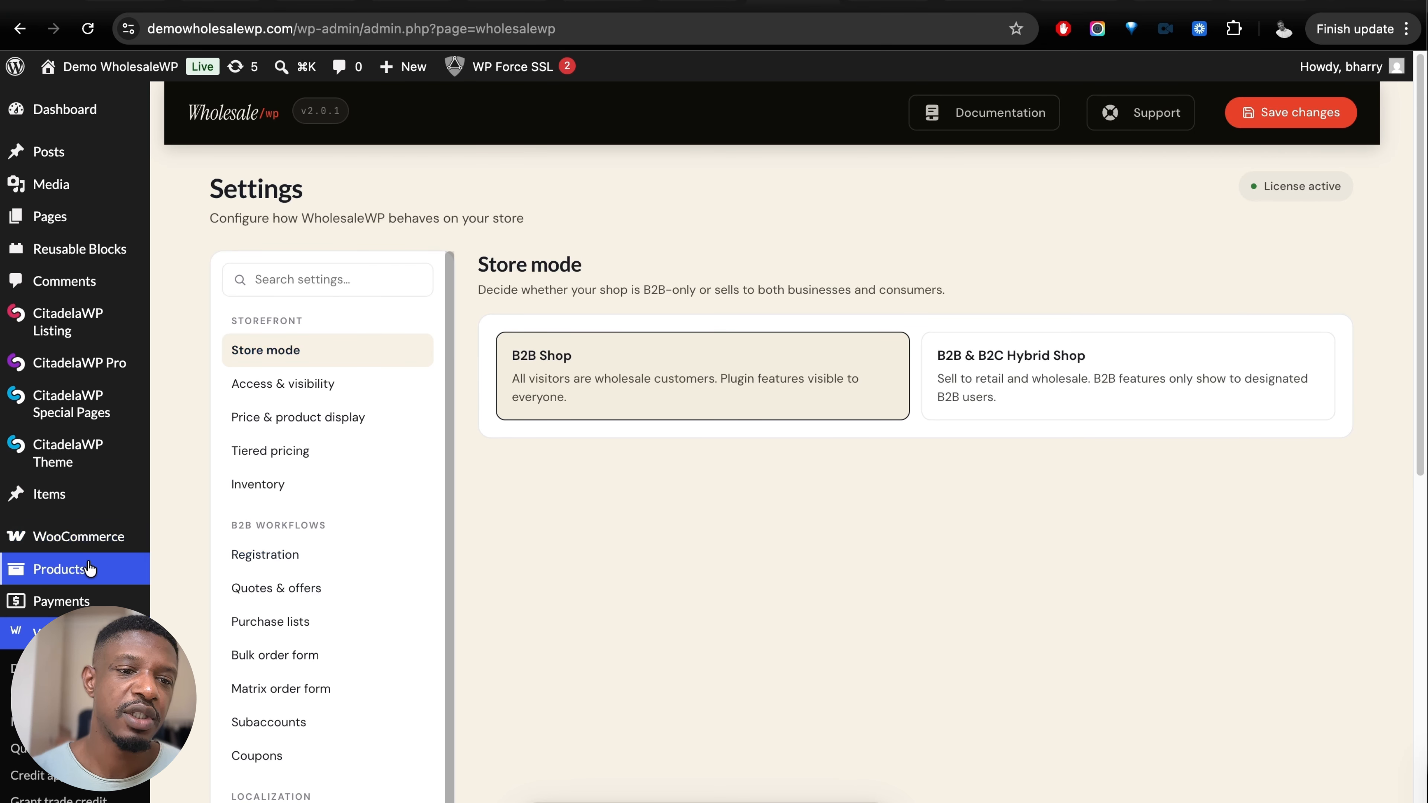
Step: Check the retail and wholesale prices on the Linen Tote — Natural storefront page and add 50 units to the cart
mouse_move(85, 568)
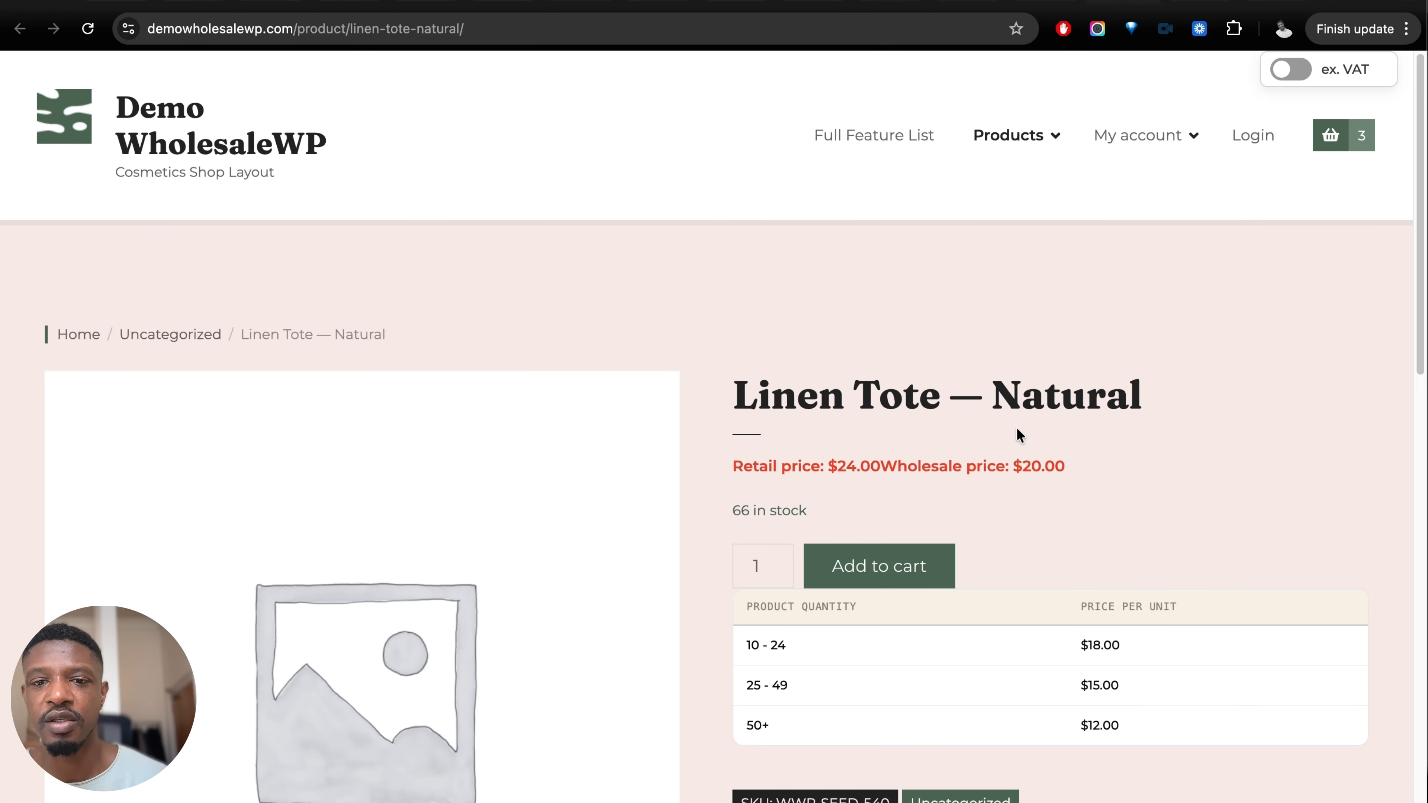
left_click_drag(759, 466, 932, 466)
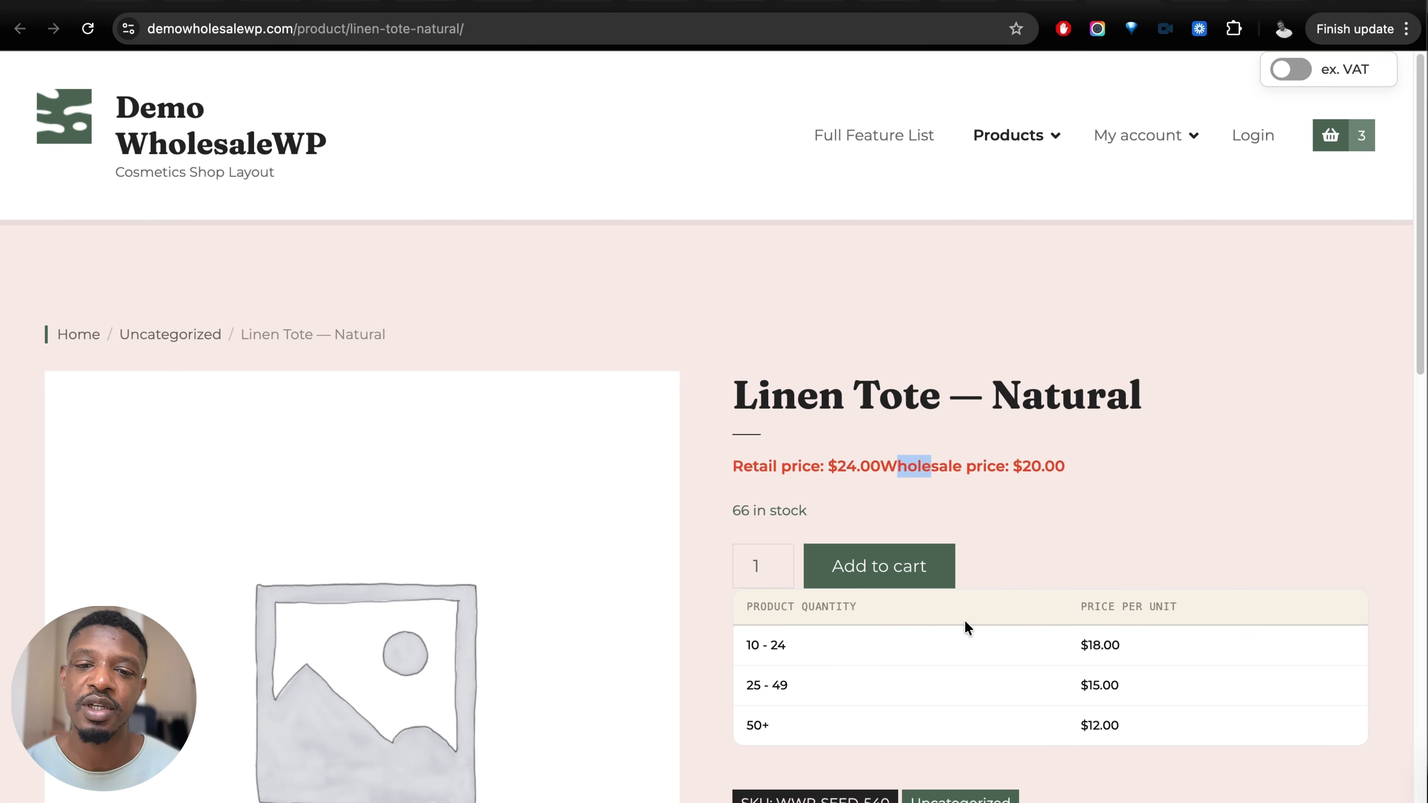
left_click(920, 663)
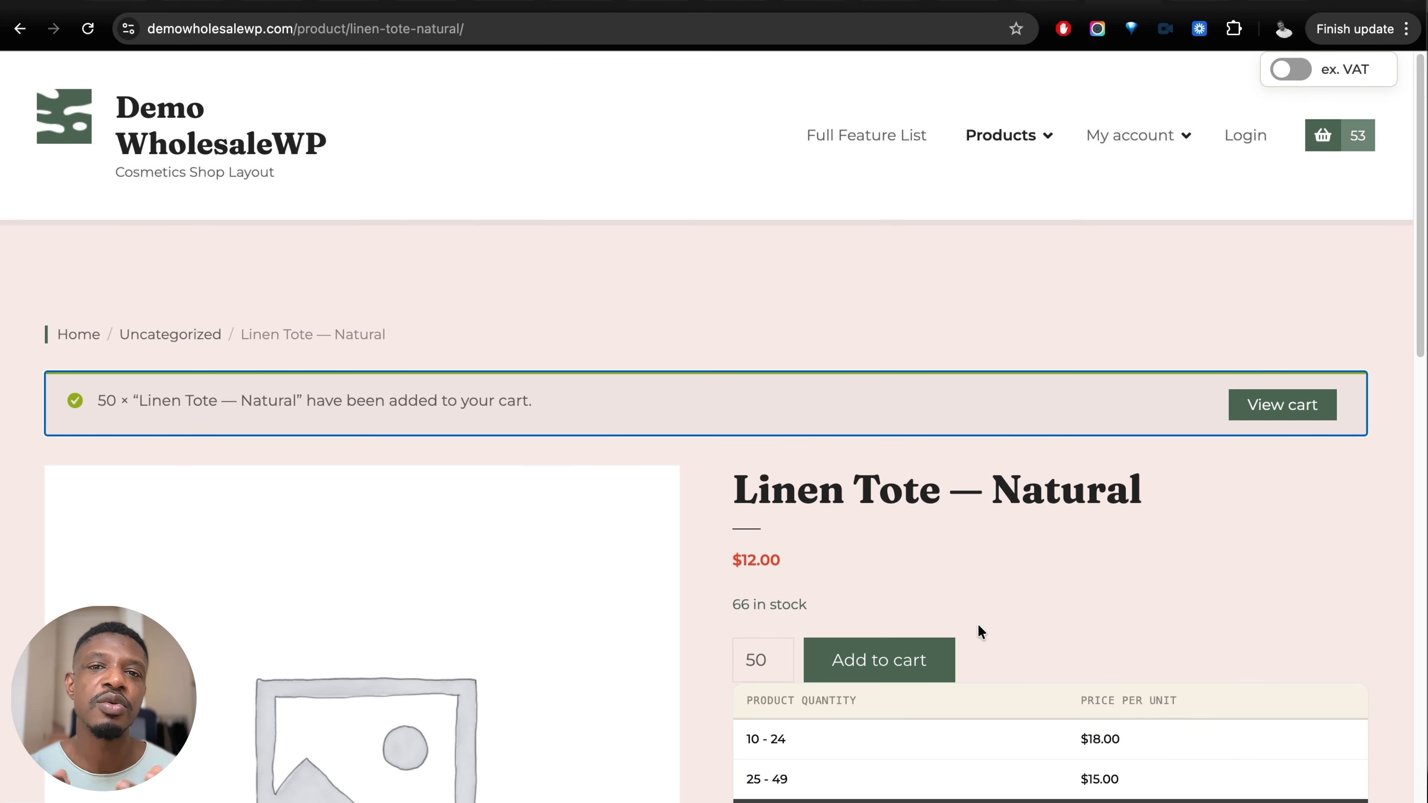